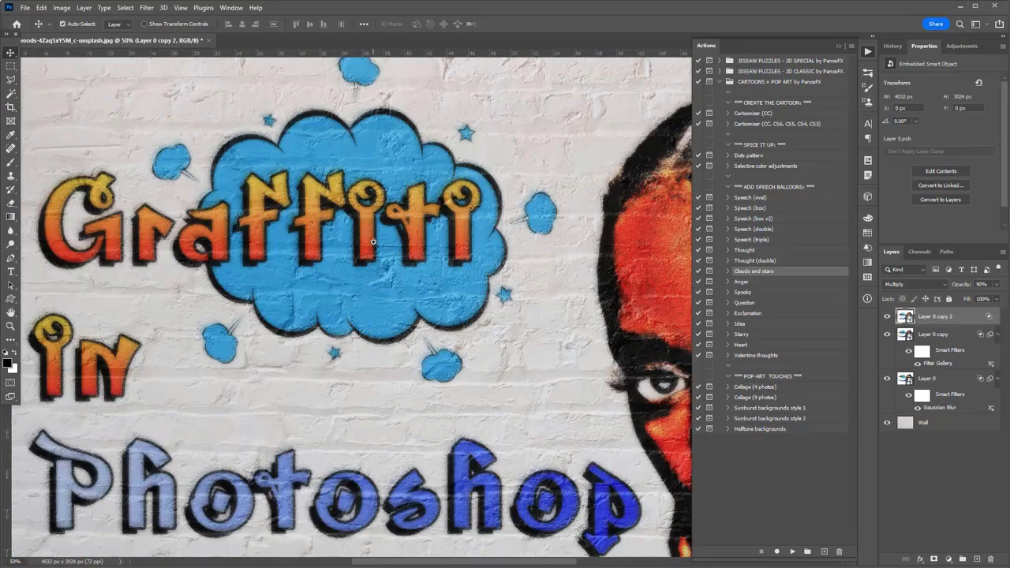
# - Zoom in and pan around the finished graffiti piece to inspect the lower part of the cloud
pyautogui.scroll(1, 372, 242)
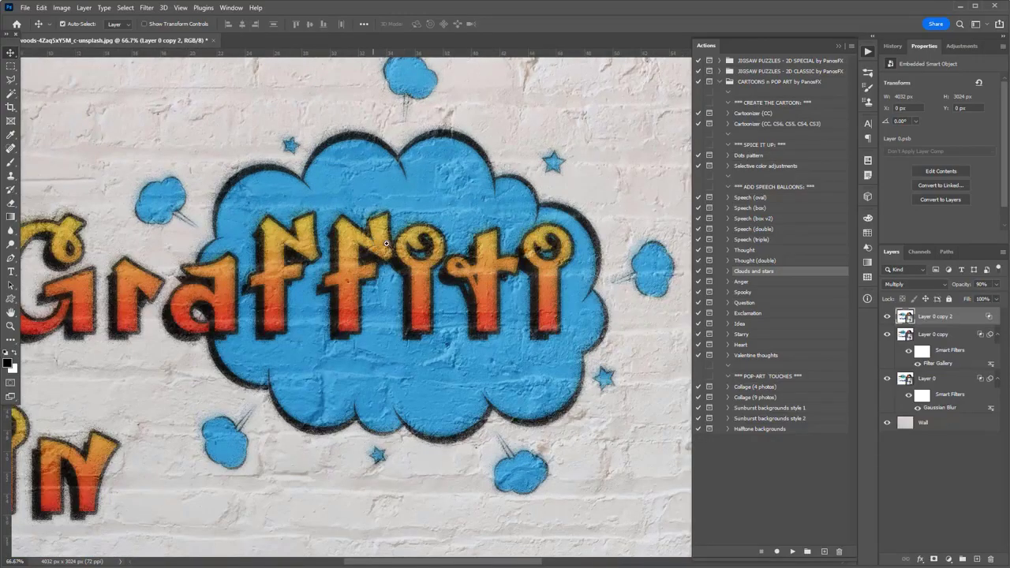
pyautogui.scroll(1, 386, 243)
pyautogui.scroll(-1, 512, 264)
pyautogui.scroll(1, 474, 300)
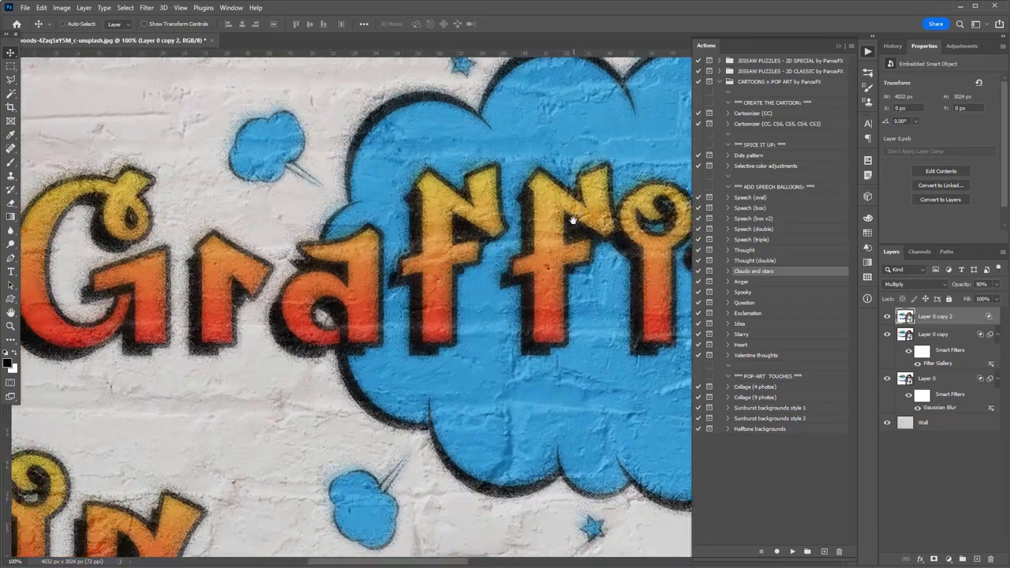
pyautogui.moveTo(439, 313); pyautogui.dragTo(468, 197)
pyautogui.scroll(-3, 457, 318)
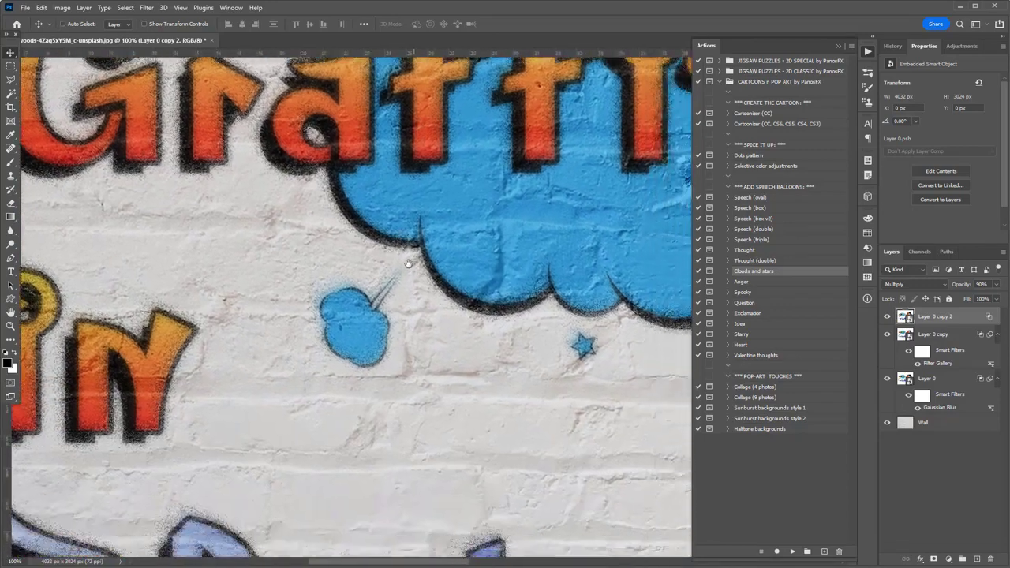
pyautogui.scroll(-1, 435, 279)
pyautogui.scroll(-3, 436, 279)
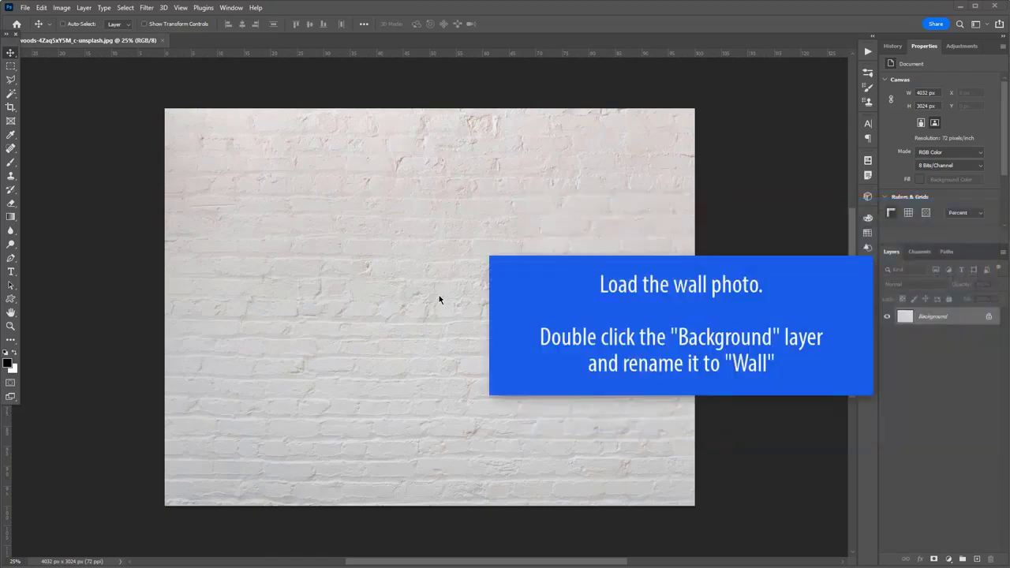
# - Rename the wall photo's background layer to Wall
pyautogui.doubleClick(928, 318)
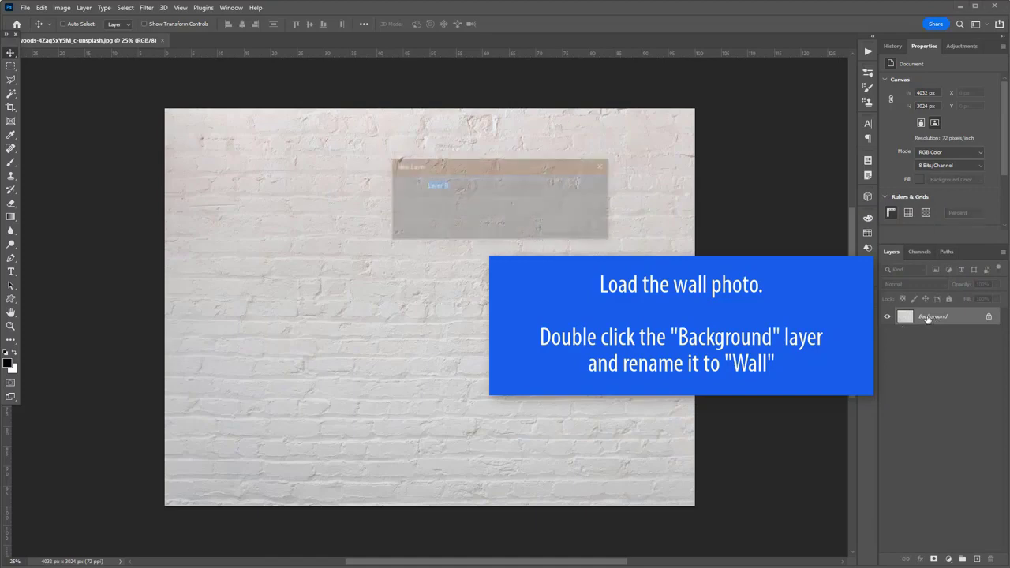
pyautogui.write('Wall')
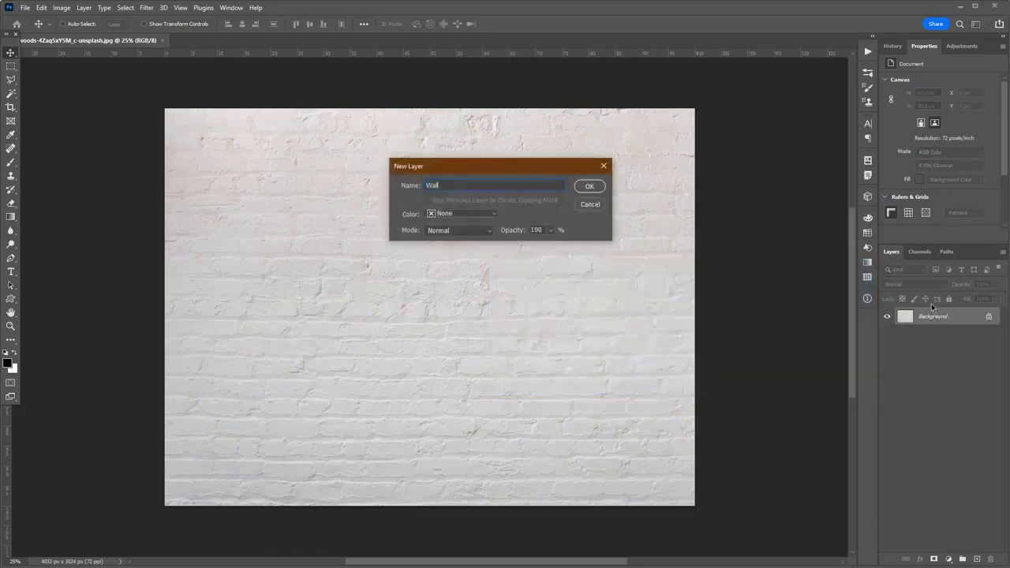
pyautogui.press('Return')
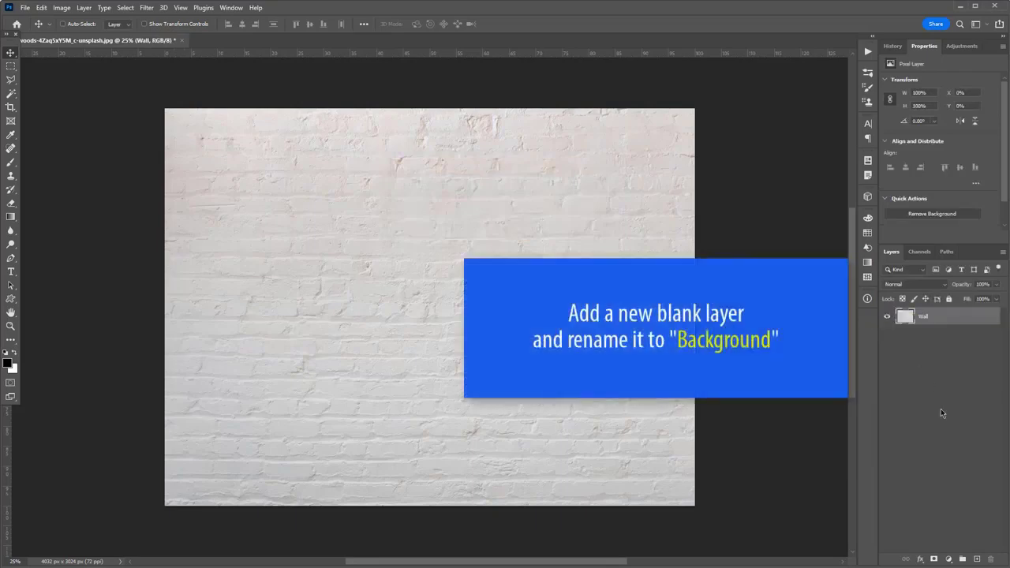
# - Add a new empty layer above Wall and name it Background
pyautogui.click(975, 558)
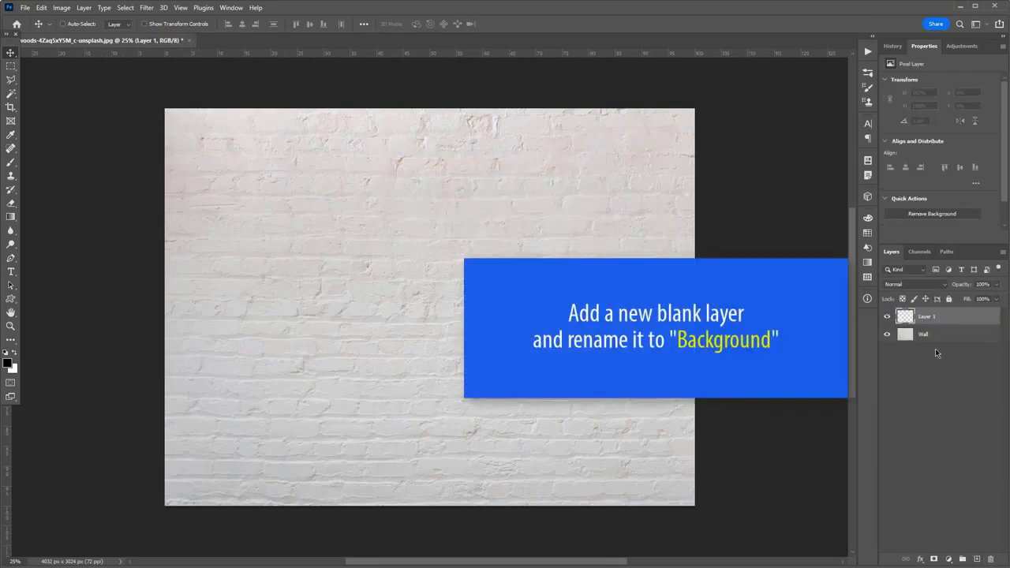
pyautogui.doubleClick(928, 316)
pyautogui.write('Background')
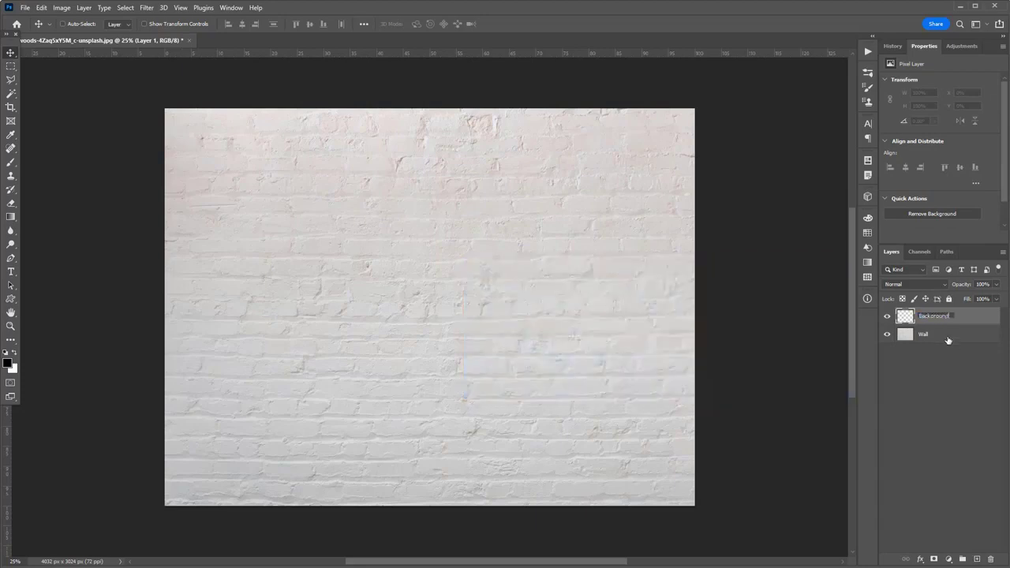
pyautogui.press('Return')
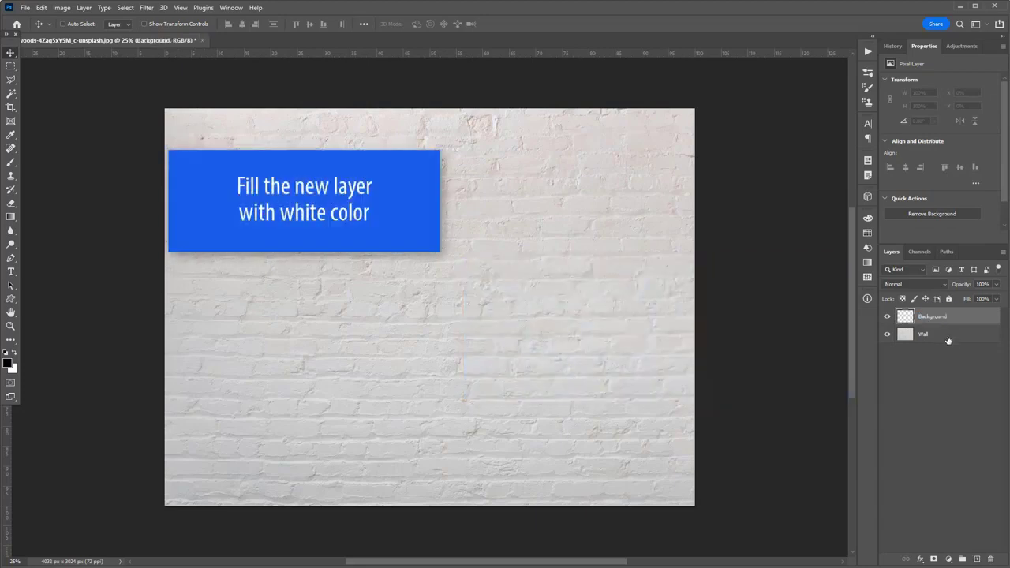
# - Fill the Background layer with white and set its blend mode to Multiply
pyautogui.click(41, 8)
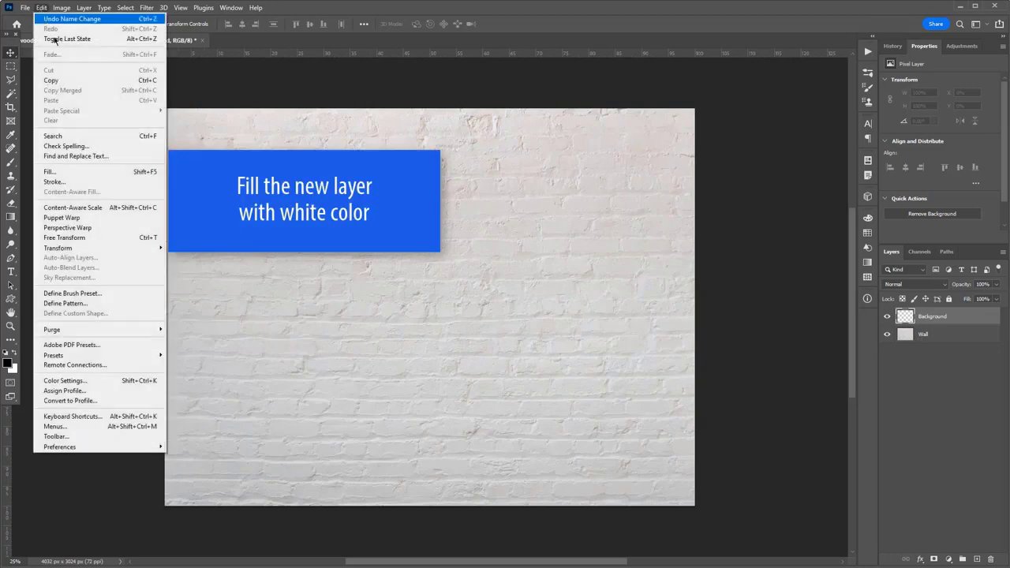
pyautogui.click(108, 170)
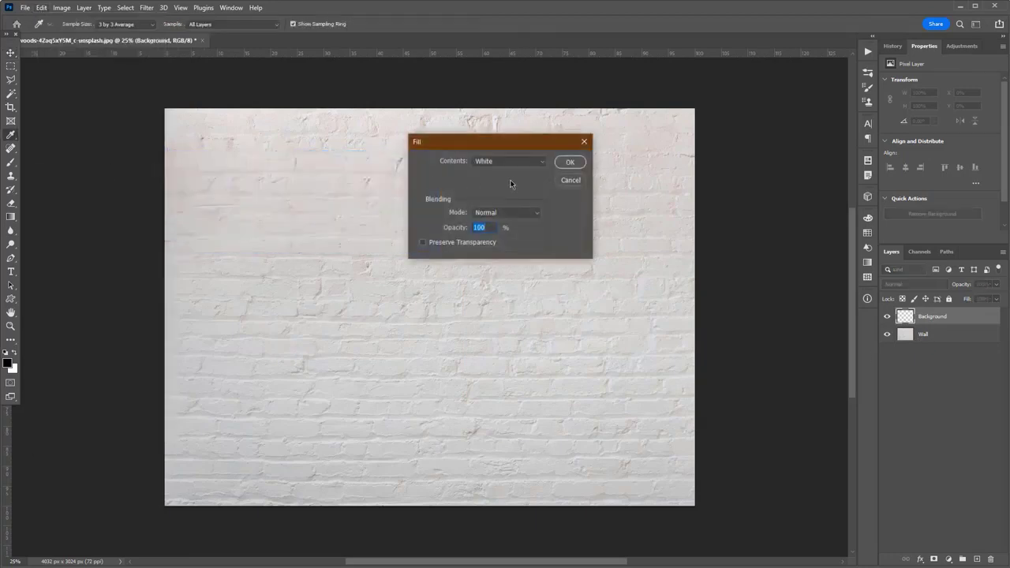
pyautogui.click(569, 163)
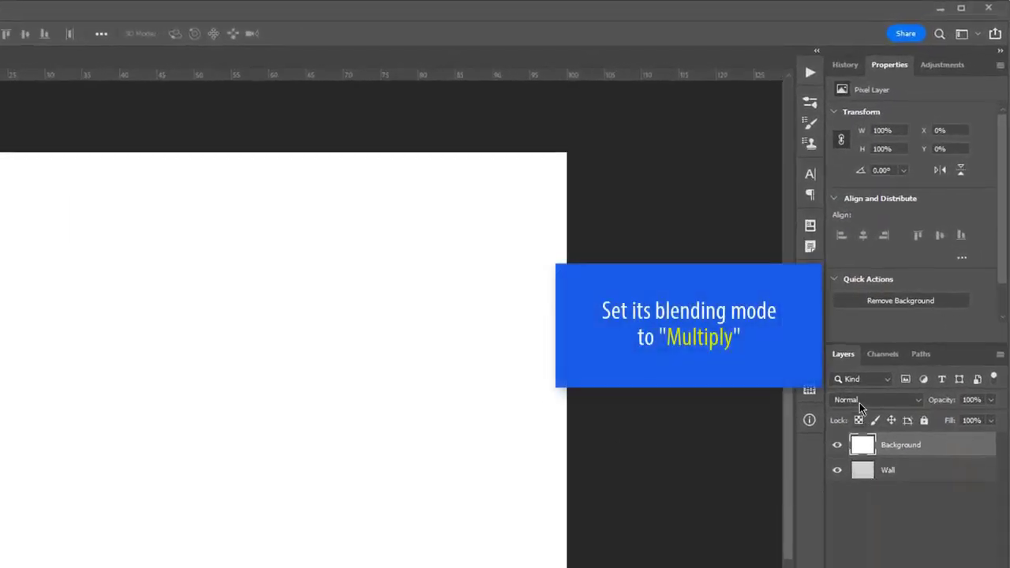
pyautogui.click(860, 403)
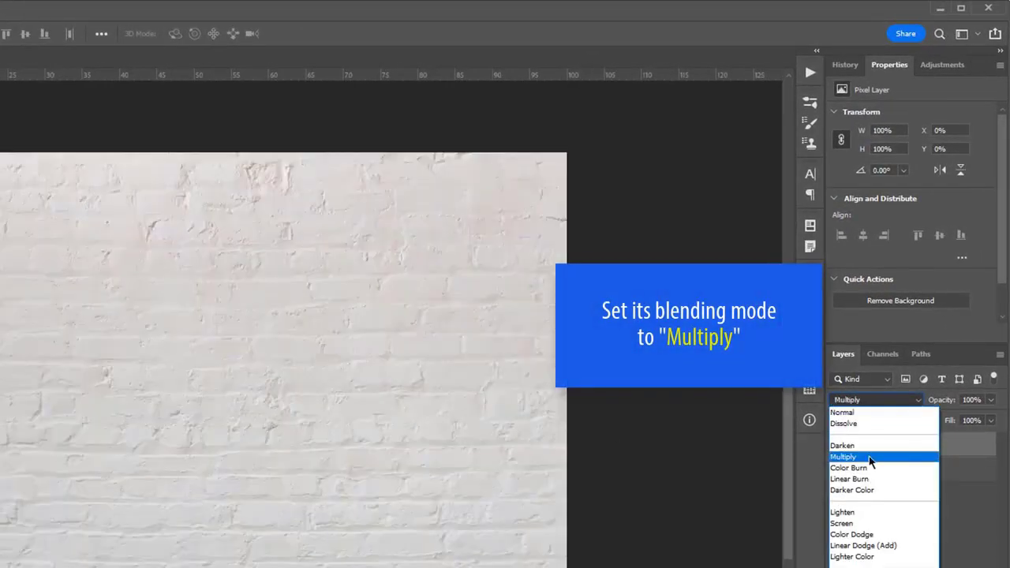
pyautogui.click(869, 457)
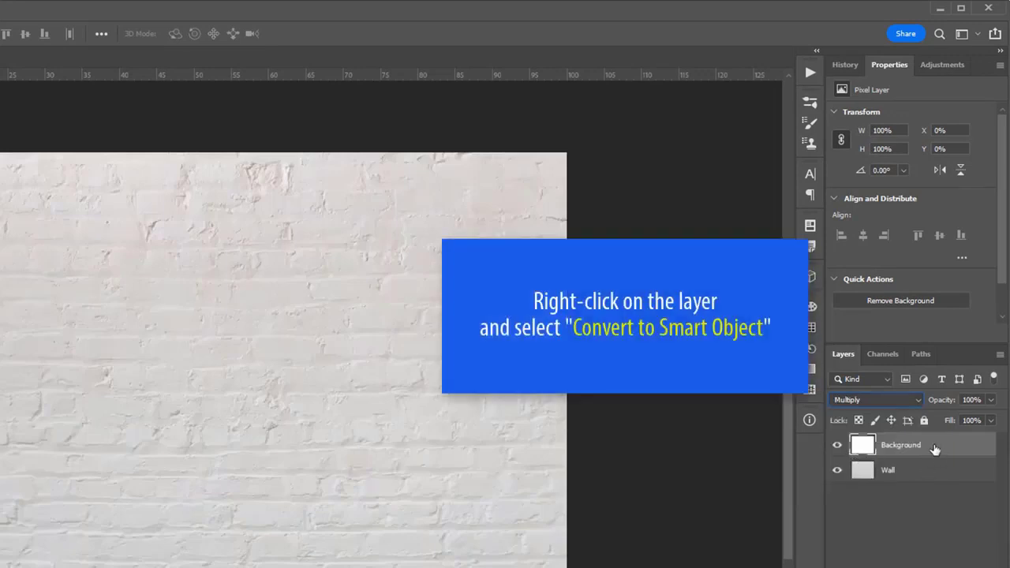
# - Convert the white Background layer to a smart object and open its Layer 0.psb contents
pyautogui.rightClick(935, 448)
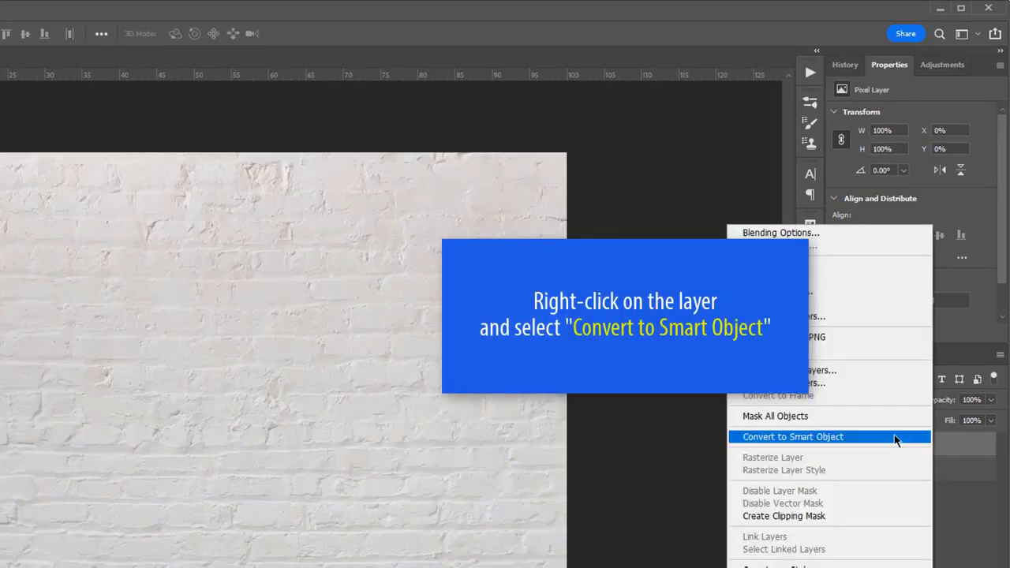
pyautogui.click(897, 439)
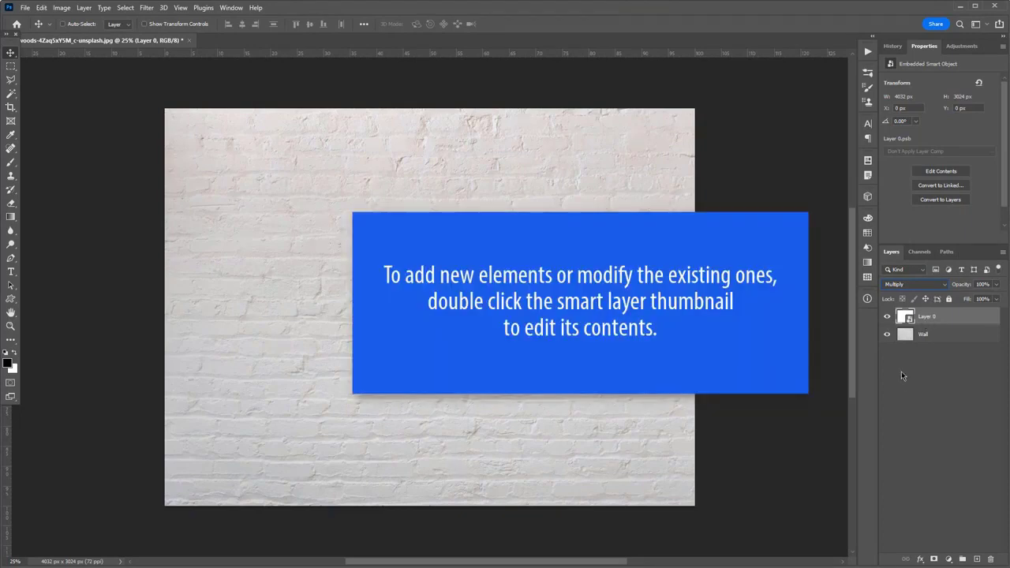
pyautogui.doubleClick(905, 318)
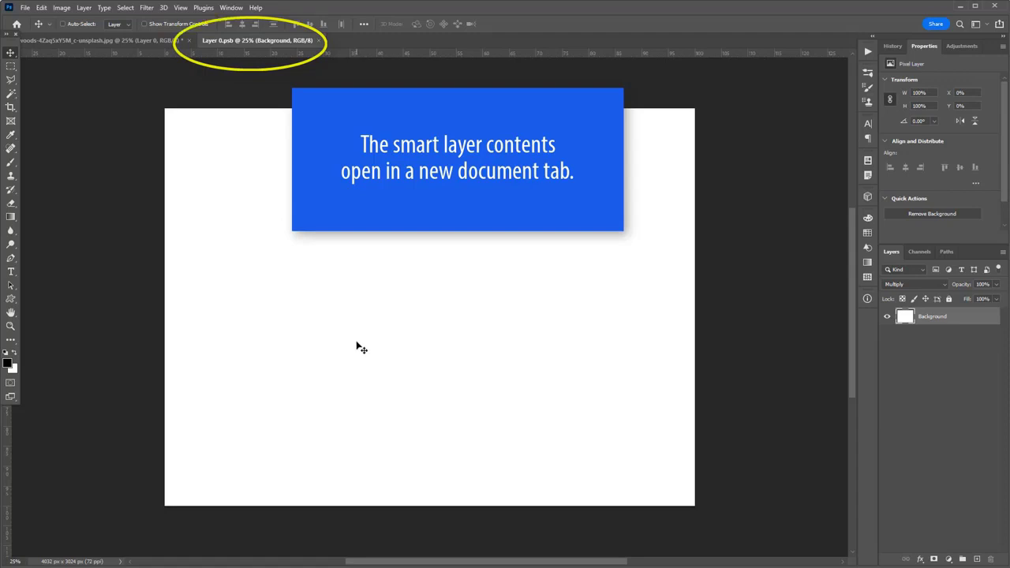
pyautogui.press('t')
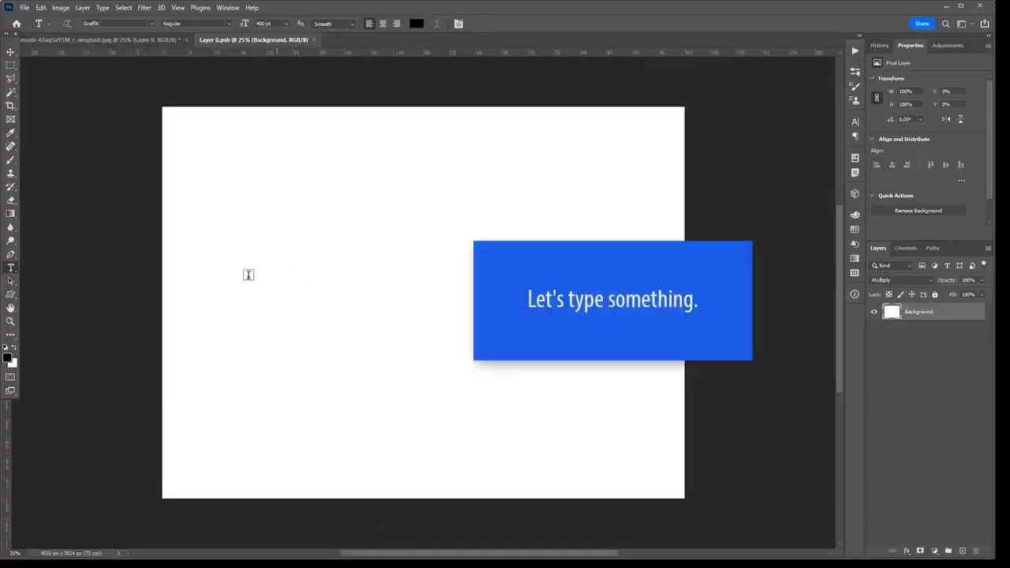
# - Type 'Graffiti' in black 400 pt Graffiti font on the canvas and zoom in slightly
pyautogui.click(216, 263)
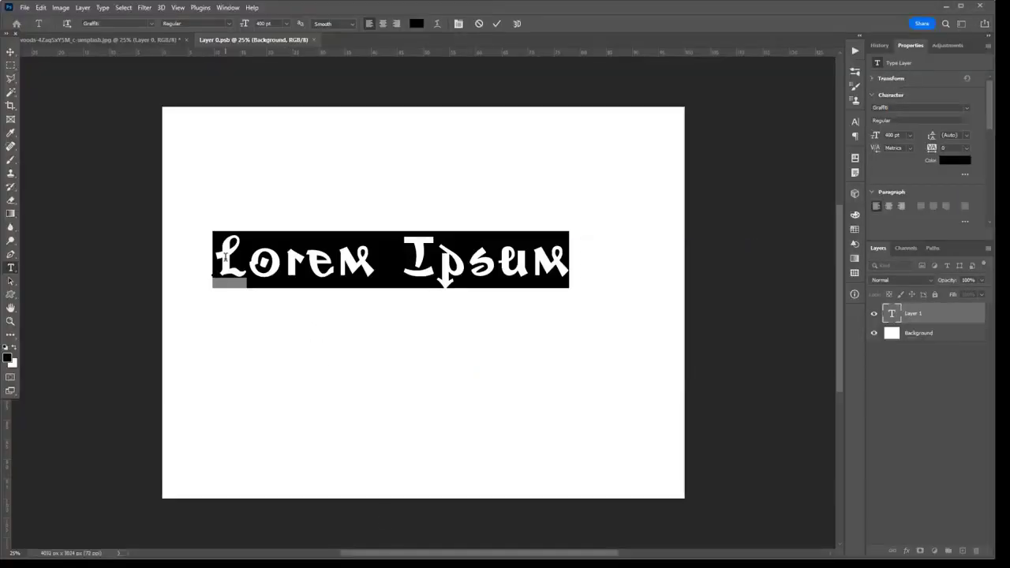
pyautogui.write('Graffiti')
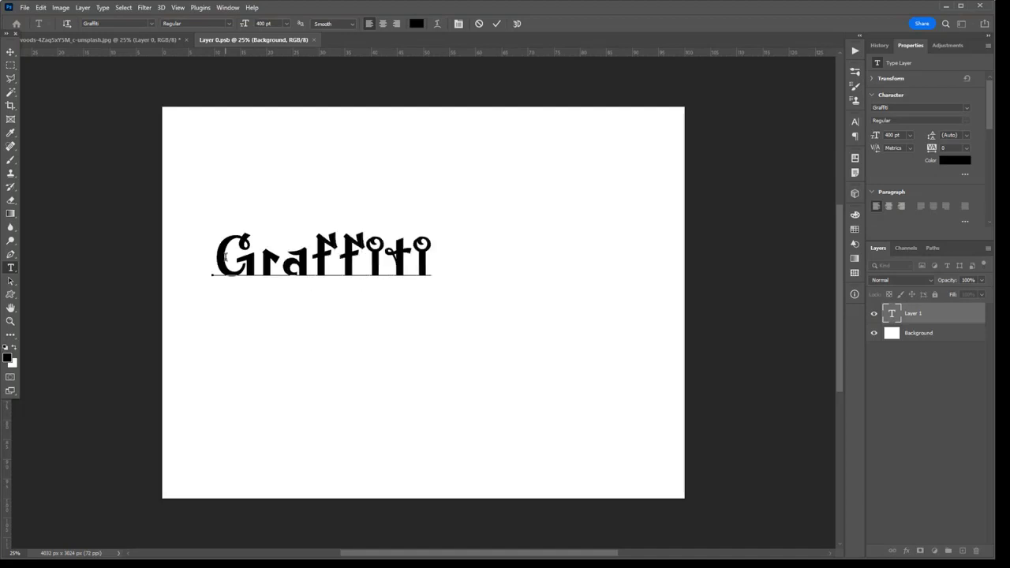
pyautogui.hotkey('ctrl', 'Return')
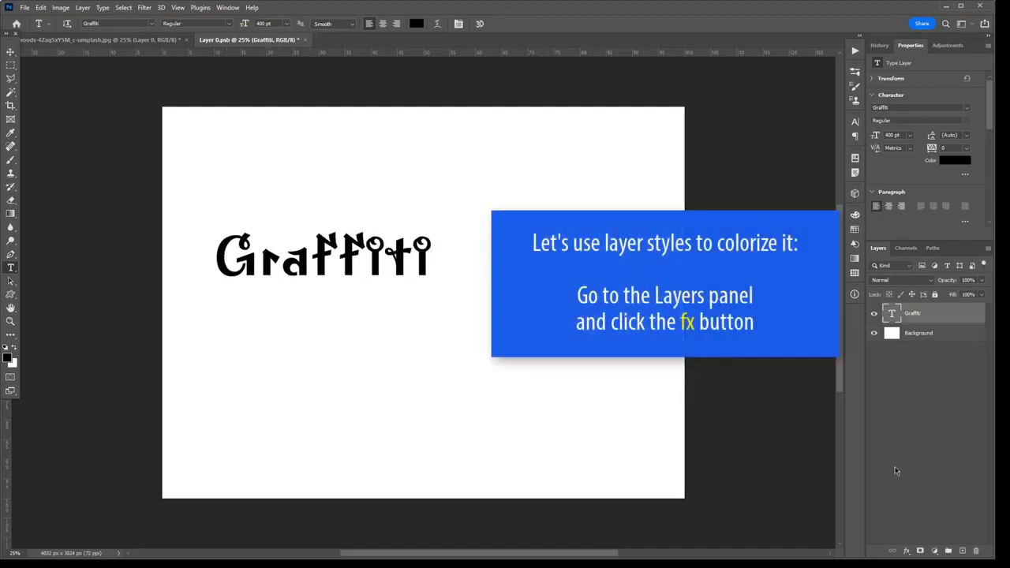
pyautogui.hotkey('ctrl', '+')
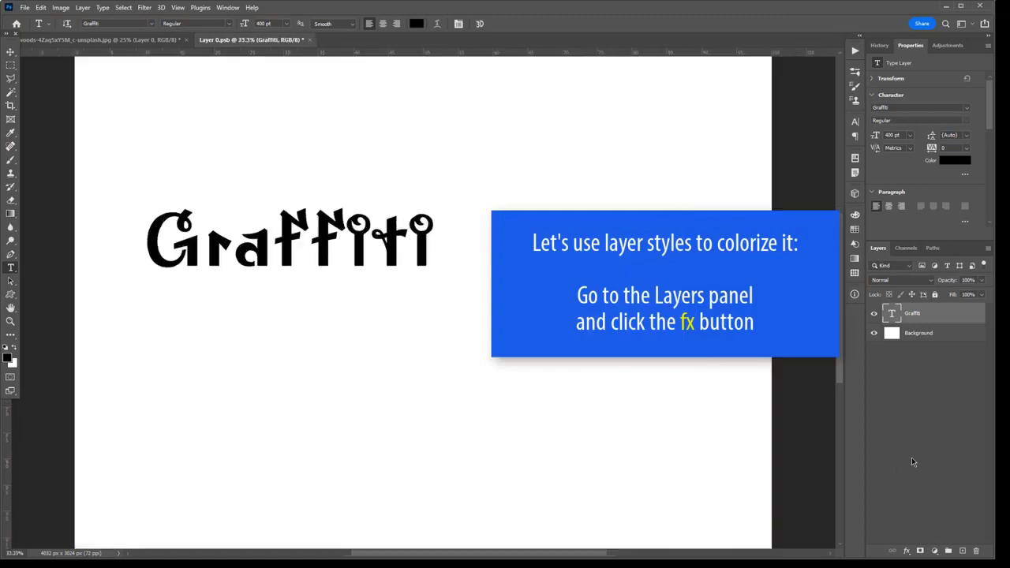
# - Give the text a 90° yellow-to-red gradient overlay and a 10 px black outside stroke
pyautogui.click(906, 552)
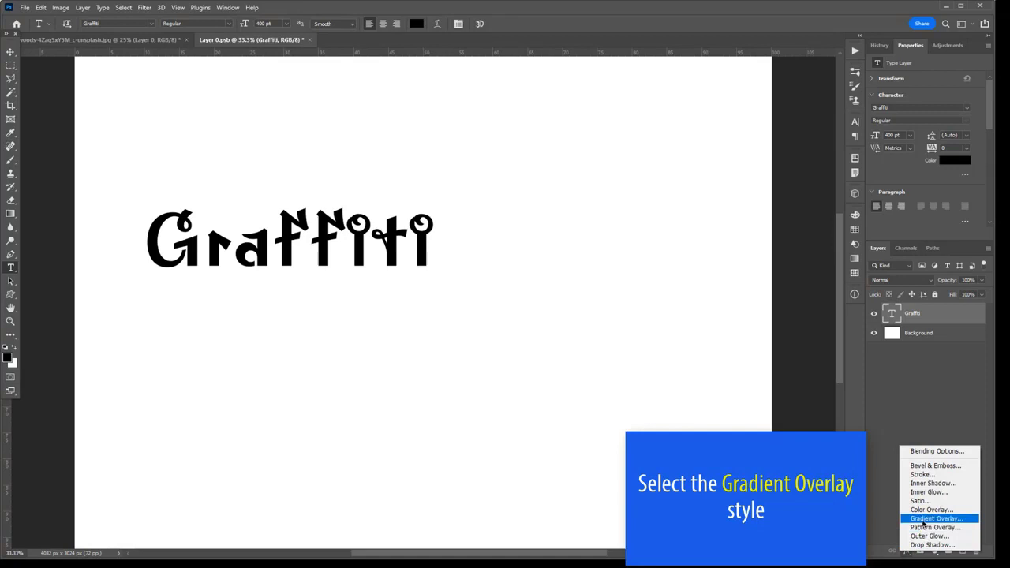
pyautogui.click(922, 519)
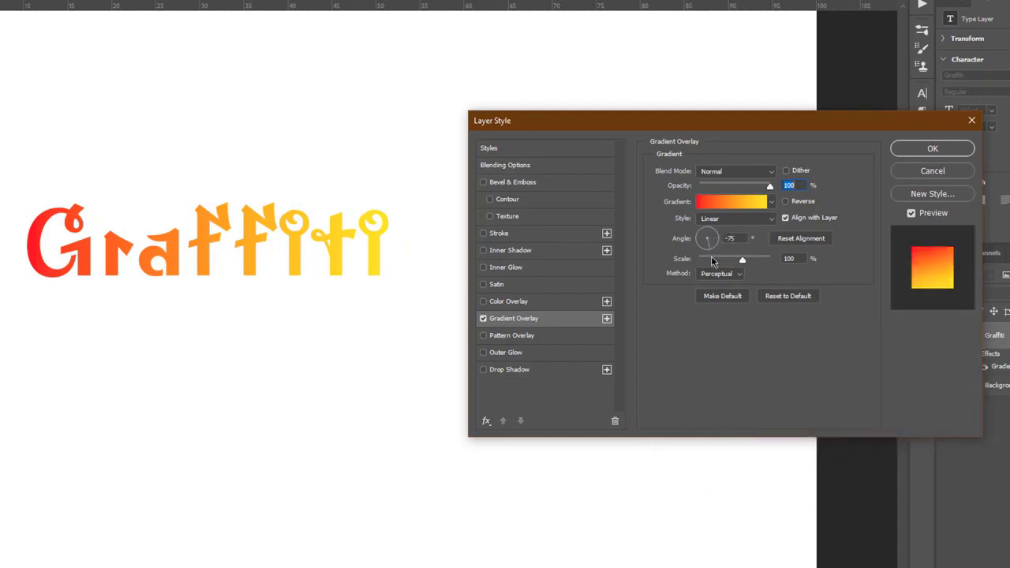
pyautogui.moveTo(714, 242); pyautogui.dragTo(708, 231)
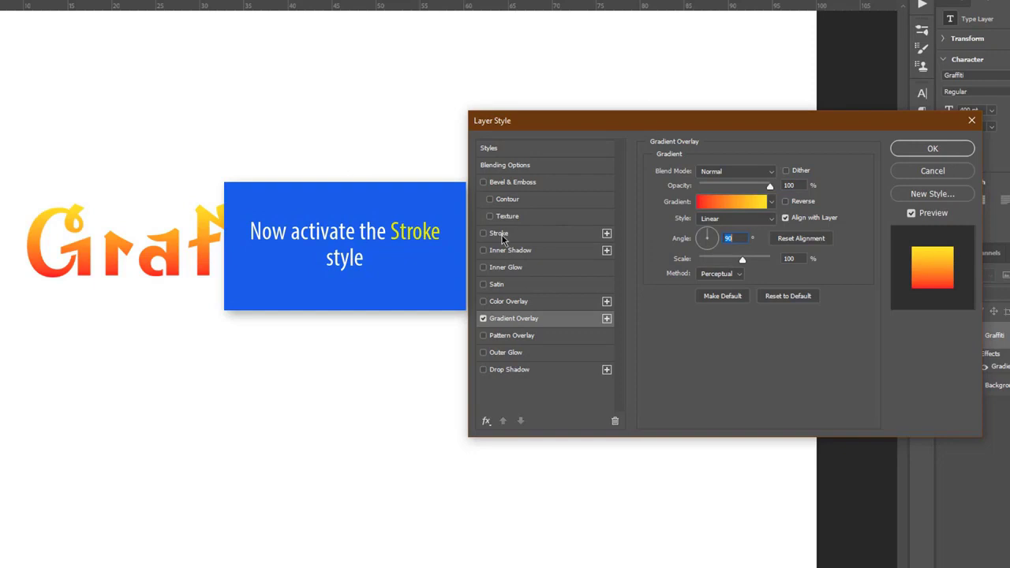
pyautogui.click(502, 237)
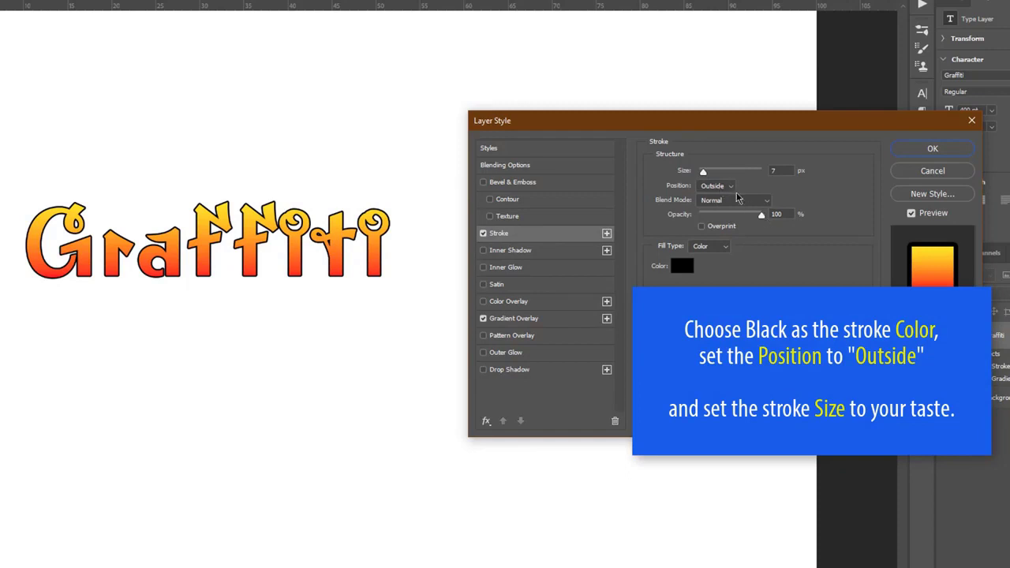
pyautogui.moveTo(705, 174); pyautogui.dragTo(711, 172)
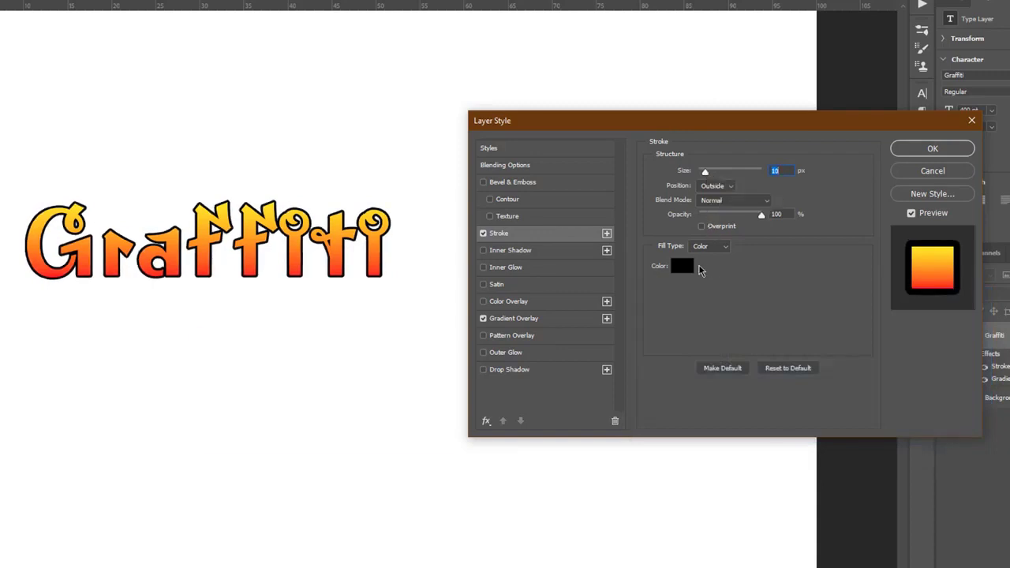
# - Add a solid black drop shadow at 45° with 36 px distance and apply the style
pyautogui.click(518, 375)
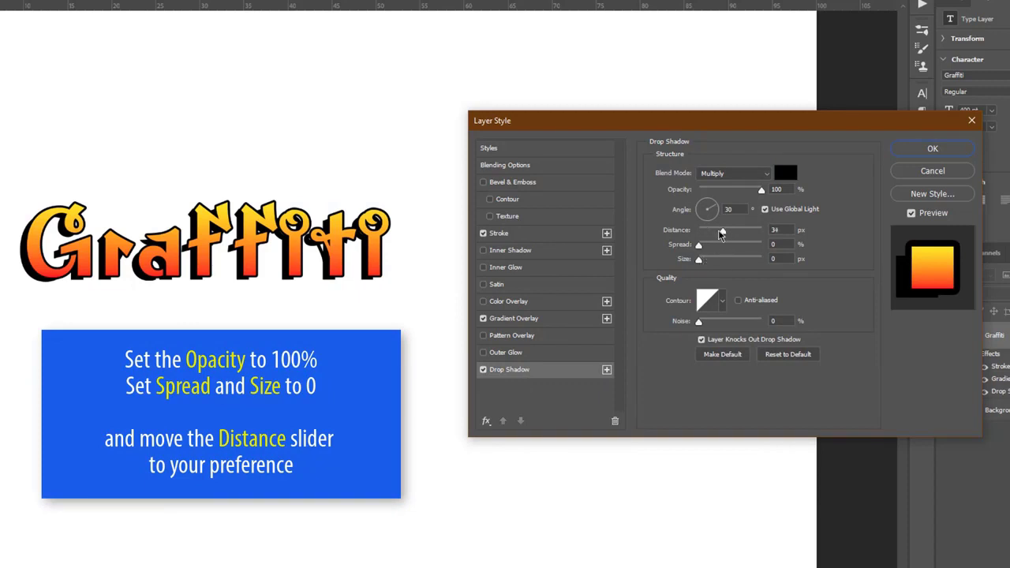
pyautogui.moveTo(723, 230); pyautogui.dragTo(720, 201)
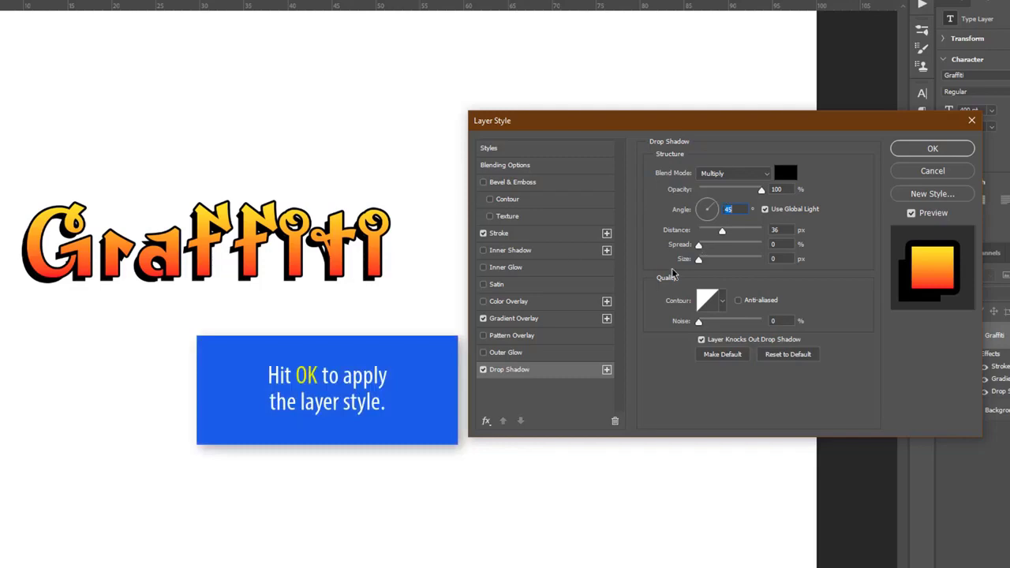
pyautogui.click(932, 148)
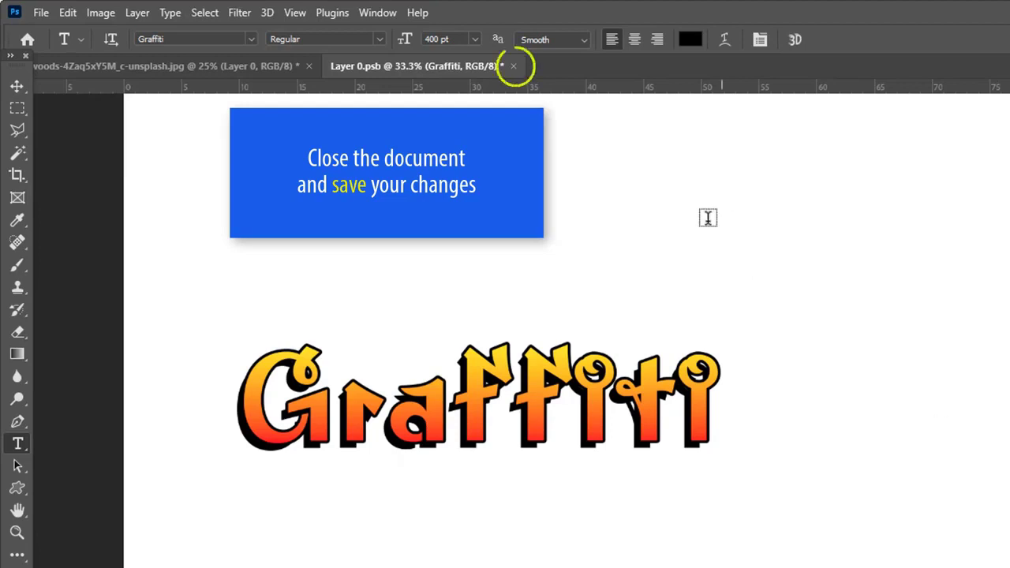
# - Save and close Layer 0.psb, then zoom in on the brick wall showing the Graffiti text
pyautogui.click(514, 67)
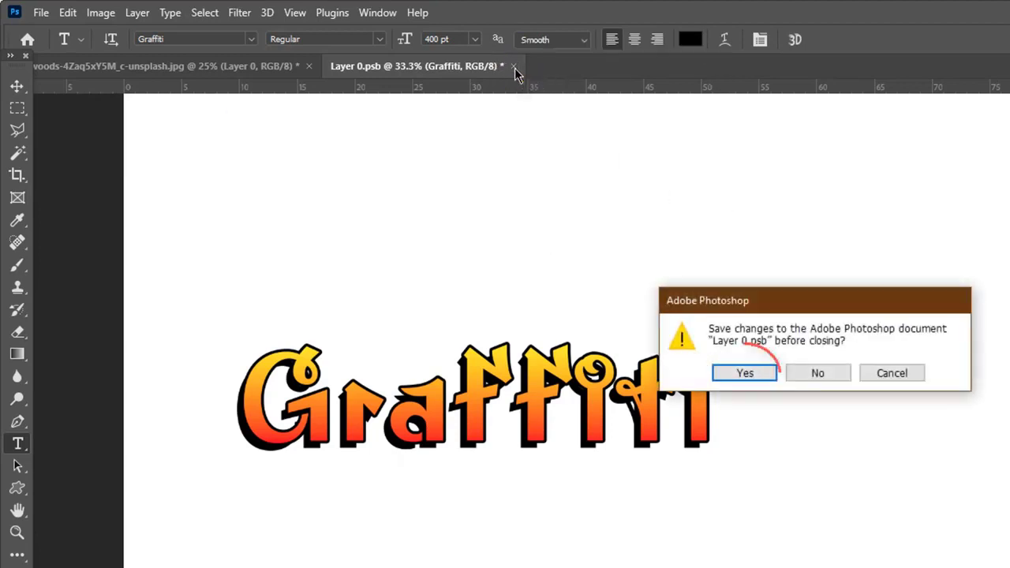
pyautogui.click(738, 372)
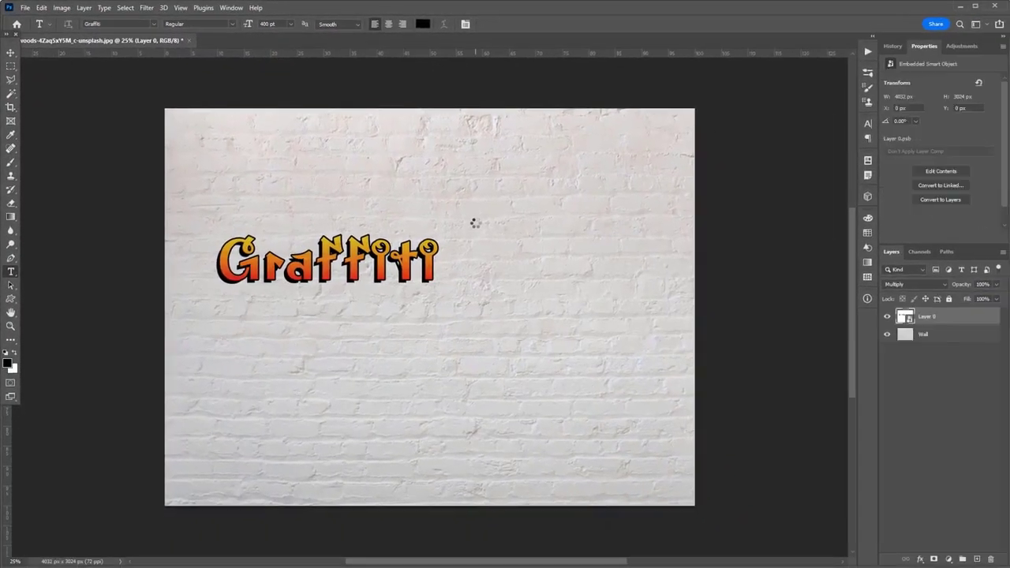
pyautogui.hotkey('ctrl', '+')
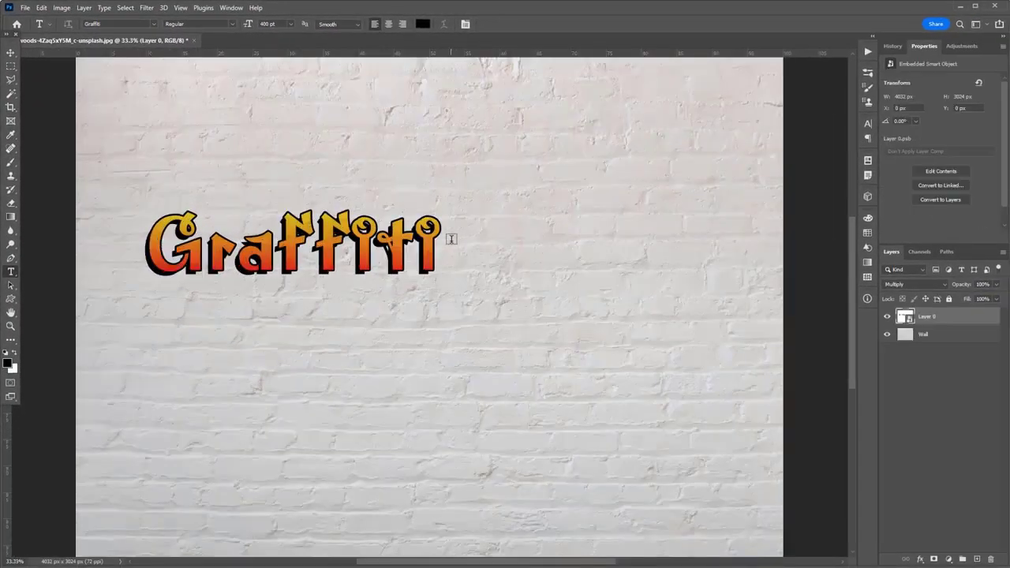
# - In Blending Options, split the Underlying Layer white slider to 31/255 for Layer 0
pyautogui.press('v')
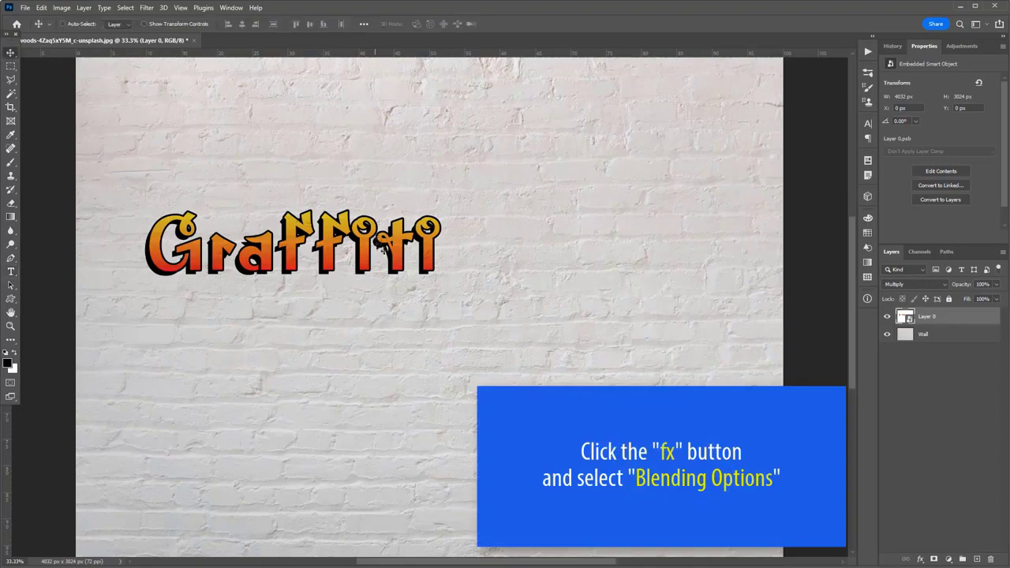
pyautogui.click(920, 559)
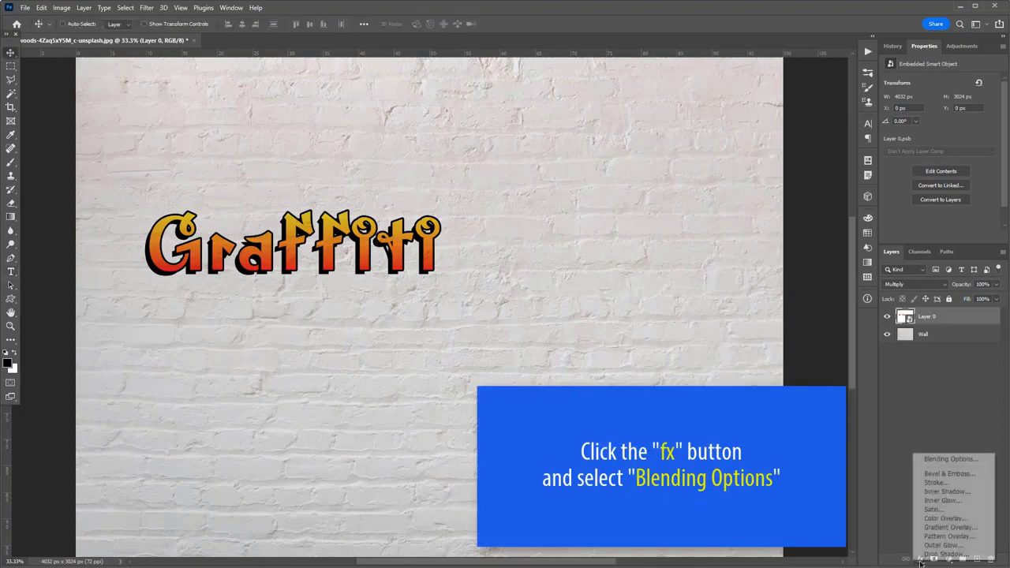
pyautogui.click(943, 458)
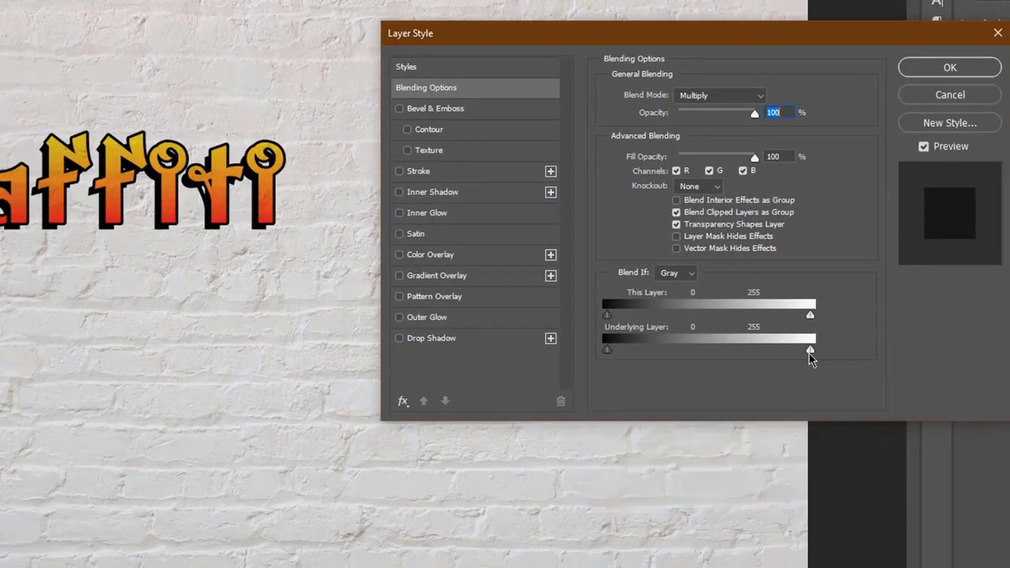
pyautogui.press('alt')
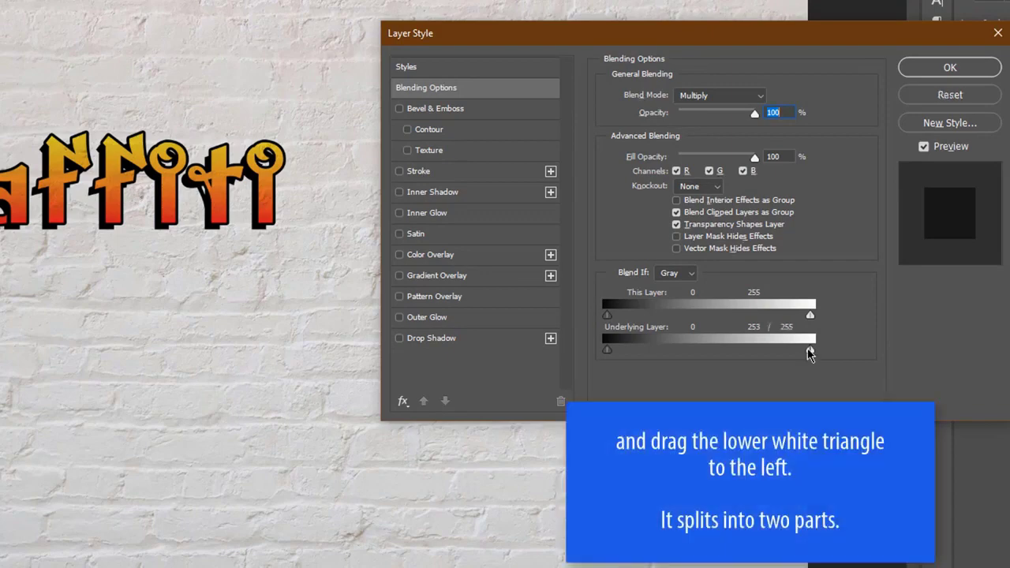
pyautogui.moveTo(809, 350); pyautogui.dragTo(632, 359)
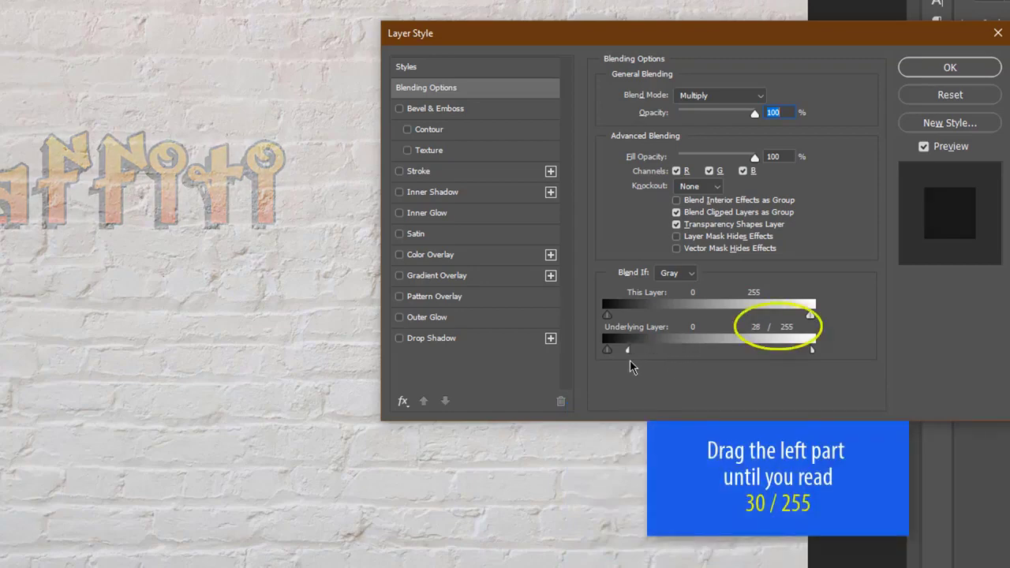
pyautogui.moveTo(631, 360); pyautogui.dragTo(632, 360)
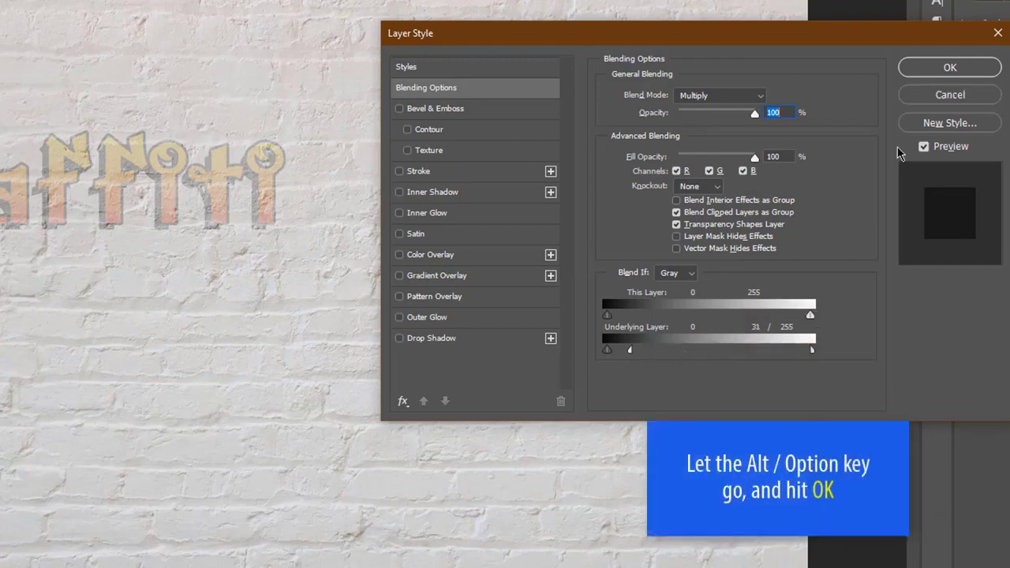
pyautogui.click(934, 70)
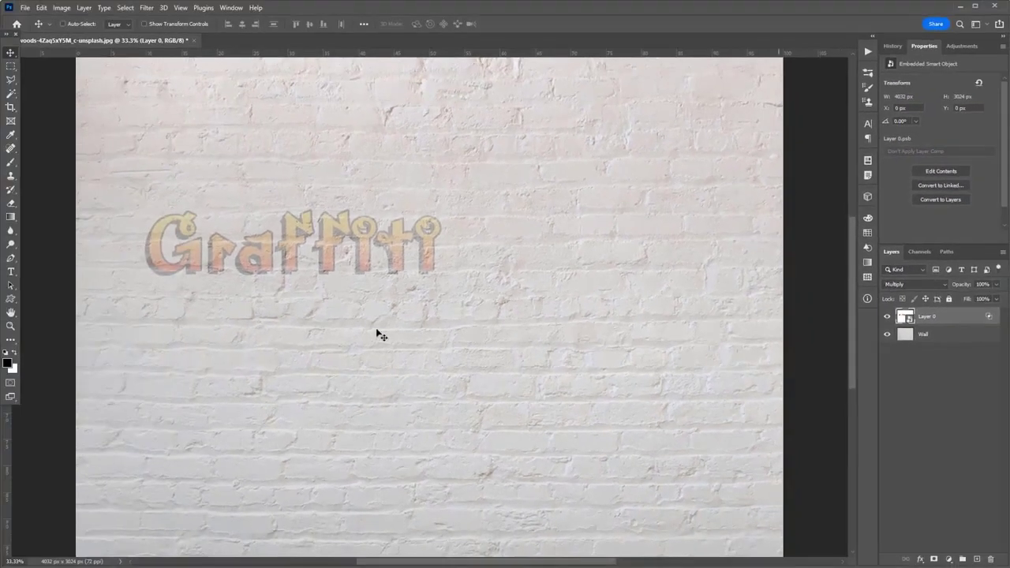
# - Apply a 6-pixel Gaussian Blur to the Graffiti layer
pyautogui.click(146, 8)
pyautogui.moveTo(201, 142)
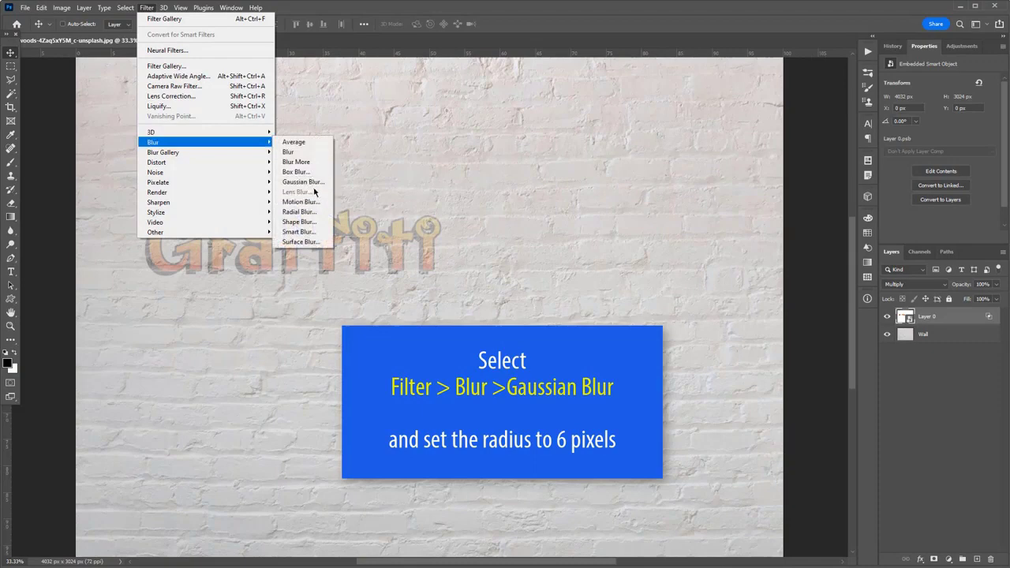
pyautogui.click(310, 183)
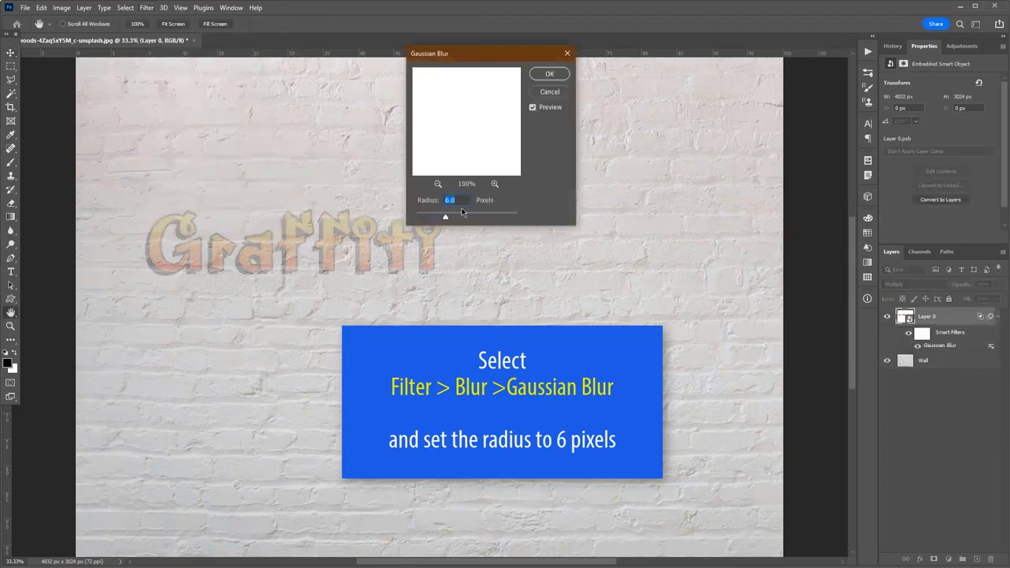
pyautogui.click(549, 74)
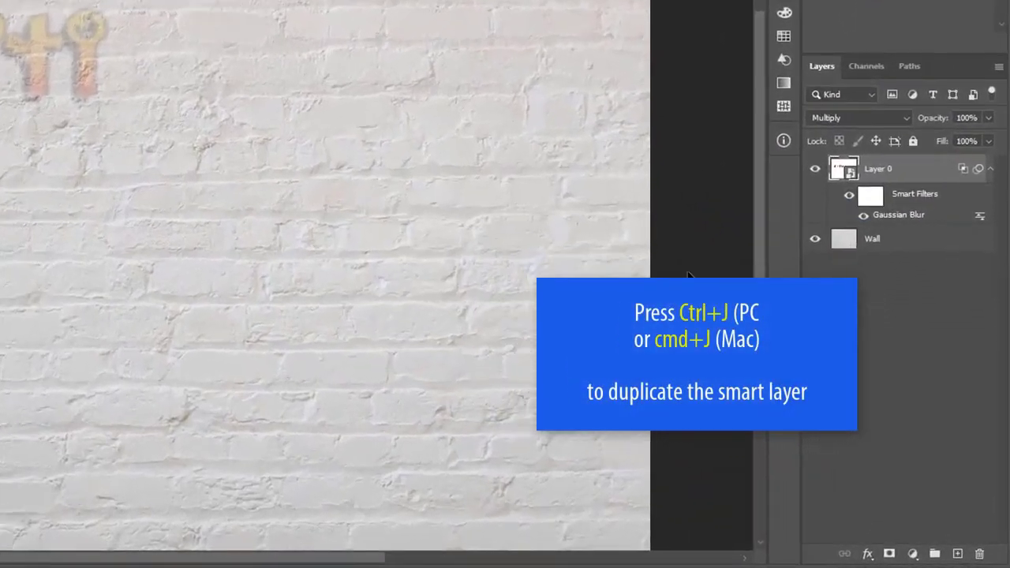
# - Duplicate the blurred layer and delete the Gaussian Blur smart filter from the copy
pyautogui.hotkey('ctrl', 'j')
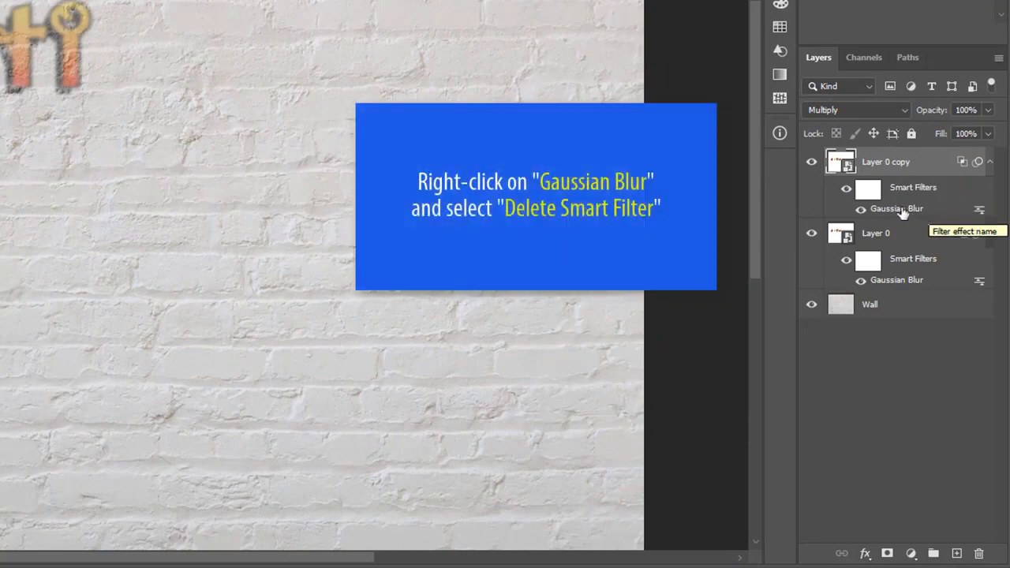
pyautogui.rightClick(902, 212)
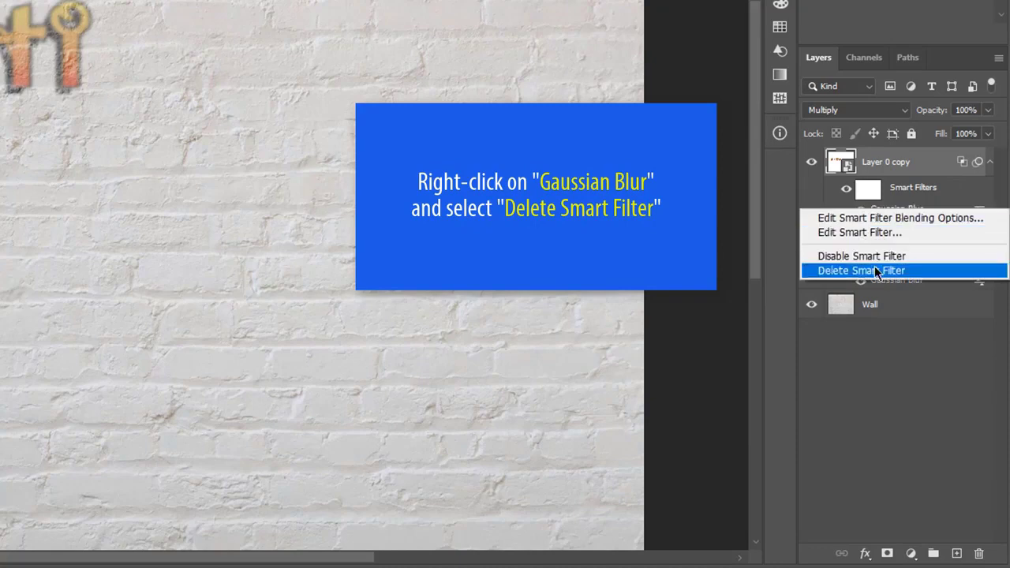
pyautogui.click(876, 271)
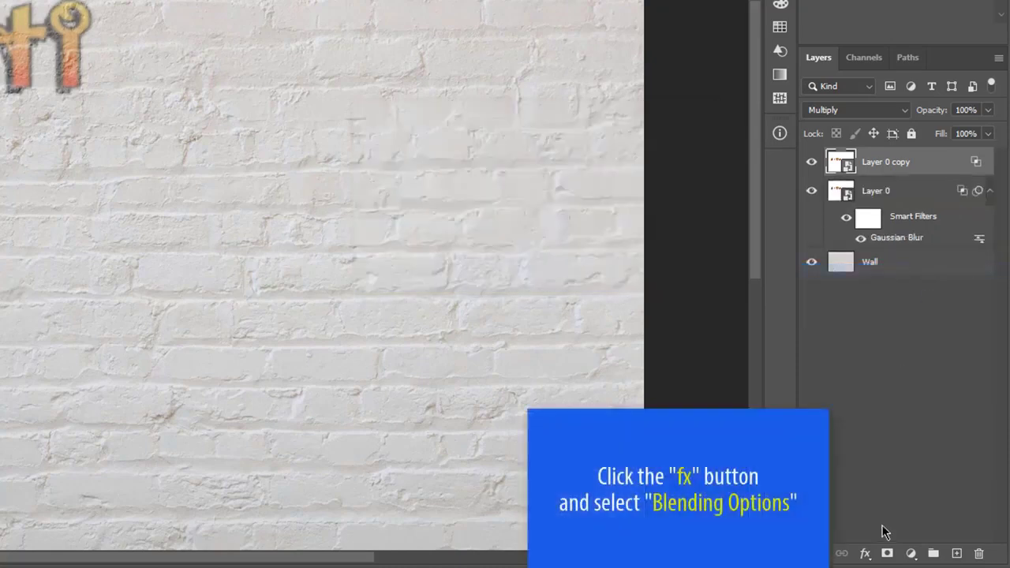
# - Split the underlying Blend If white slider of Layer 0 copy to 140 / 255
pyautogui.click(866, 554)
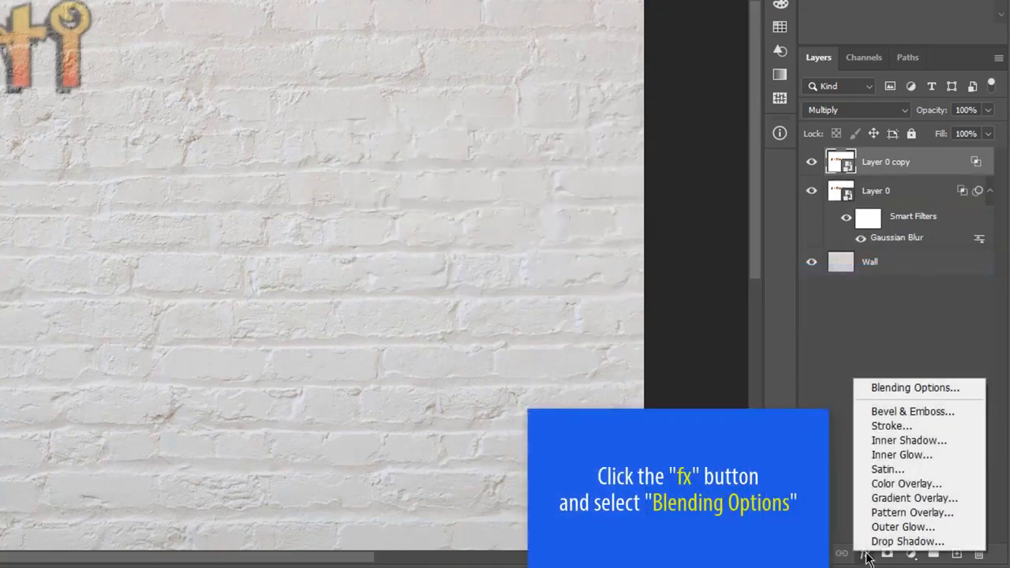
pyautogui.click(908, 389)
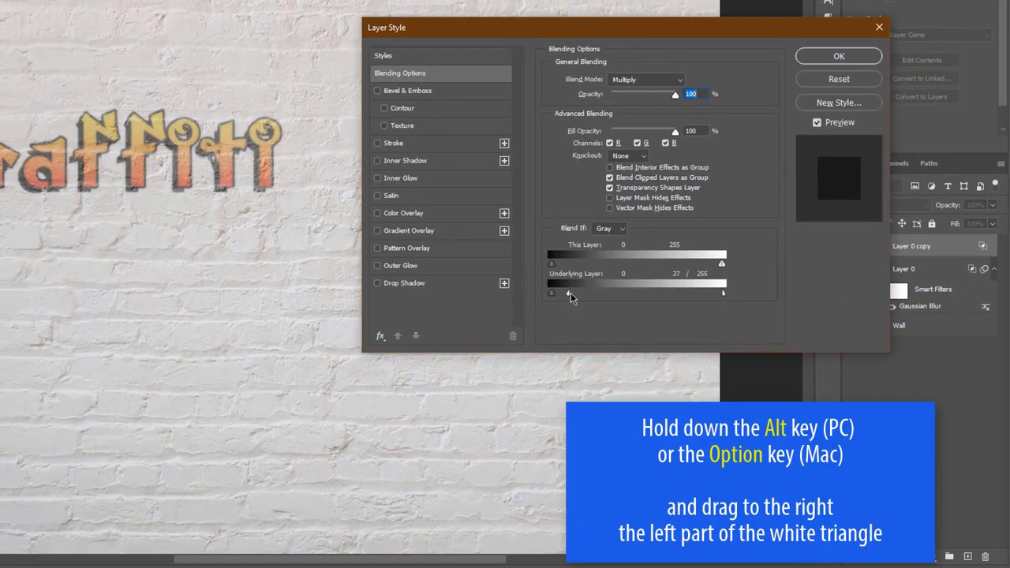
pyautogui.moveTo(633, 293); pyautogui.dragTo(646, 293)
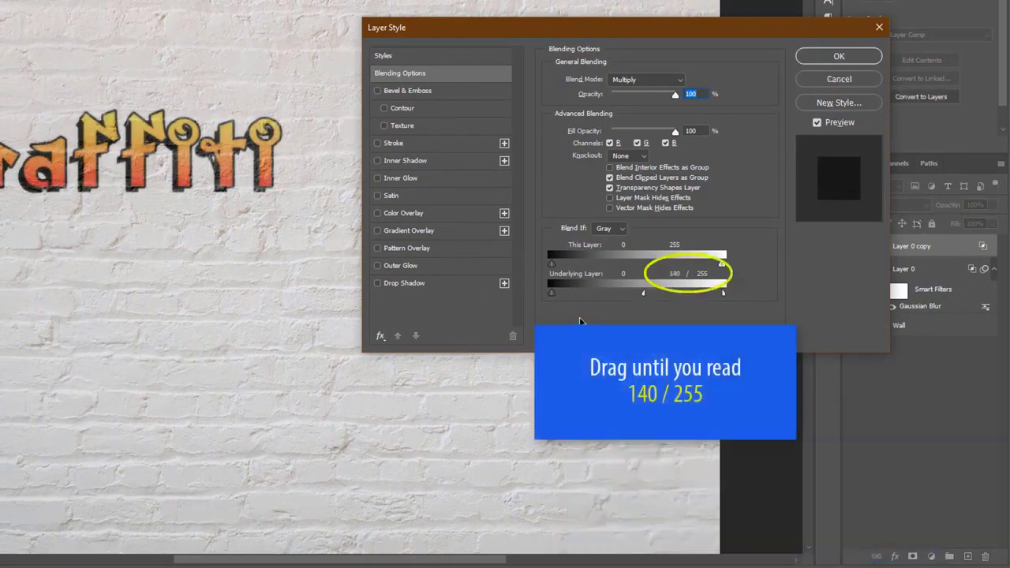
pyautogui.click(813, 62)
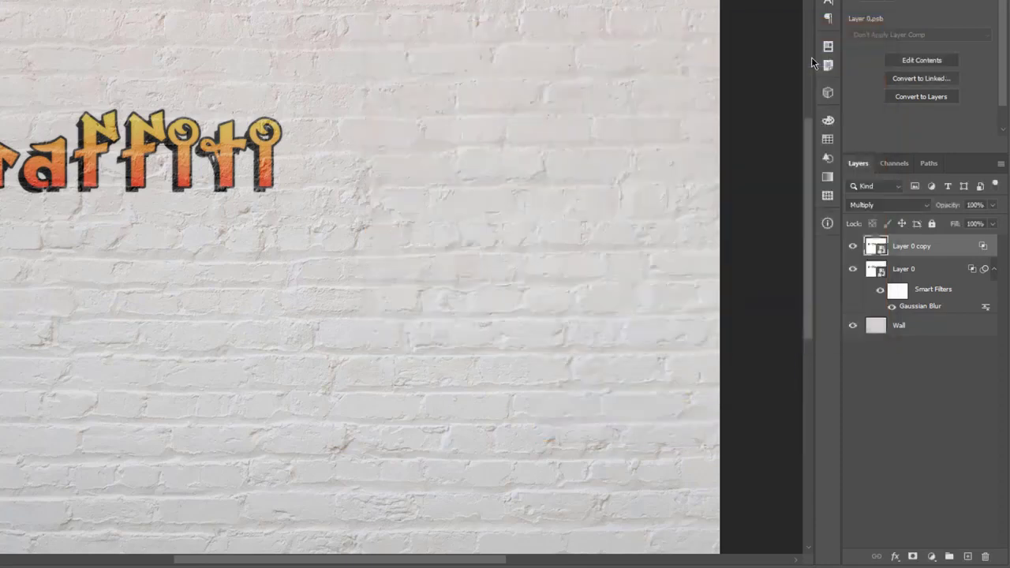
# - Set Layer 0 copy's opacity to 90%
pyautogui.click(975, 204)
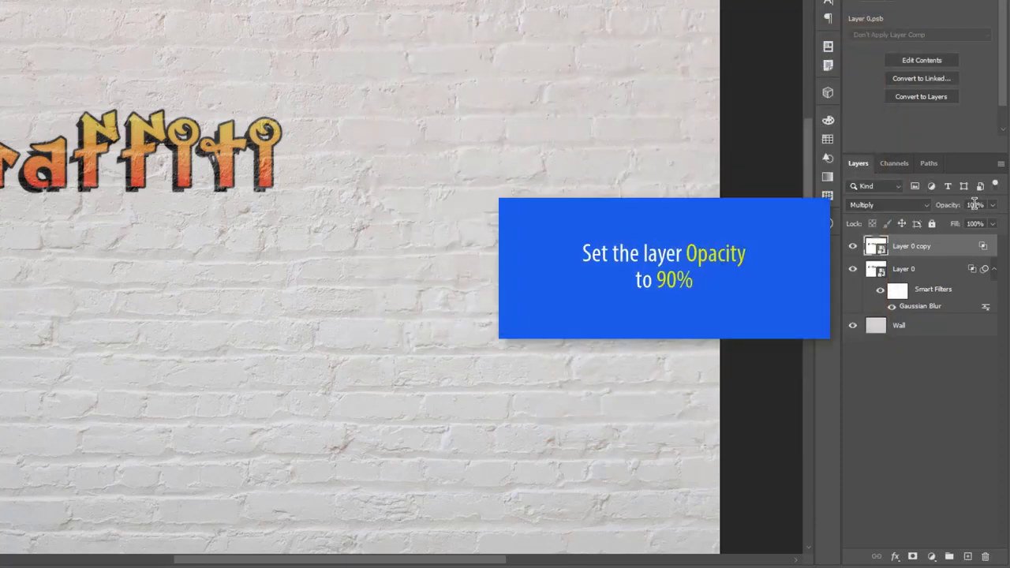
pyautogui.write('90')
pyautogui.press('Return')
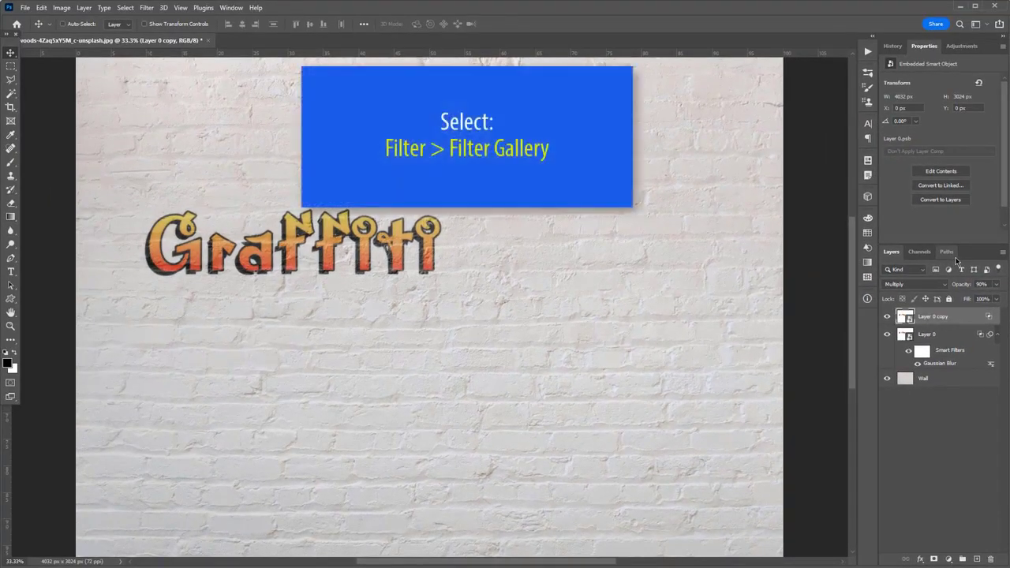
# - Apply two stacked Frosted Glass effects (distortion 1, smoothness 1) from the Filter Gallery to Layer 0 copy
pyautogui.click(146, 7)
pyautogui.click(179, 67)
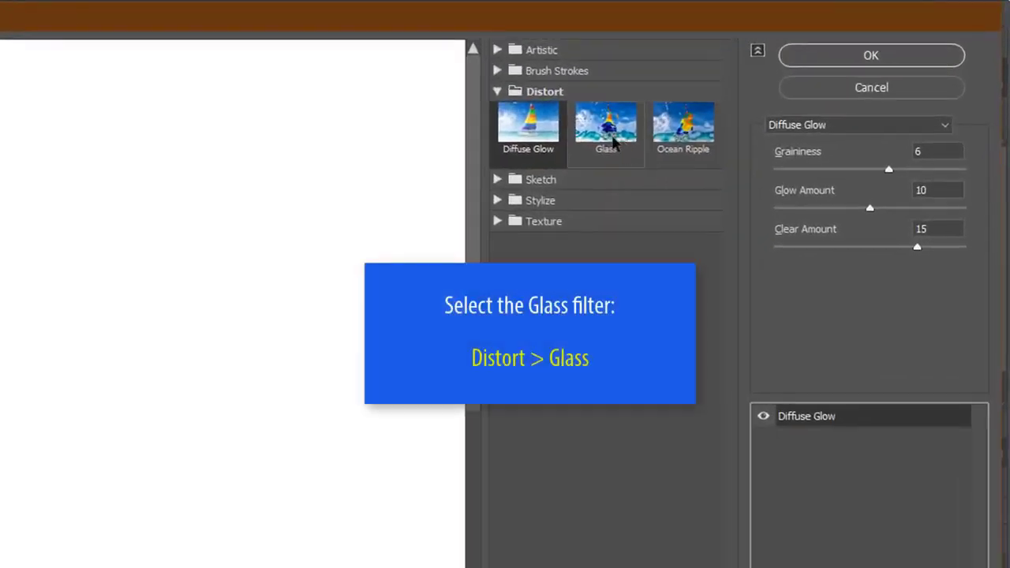
pyautogui.click(608, 130)
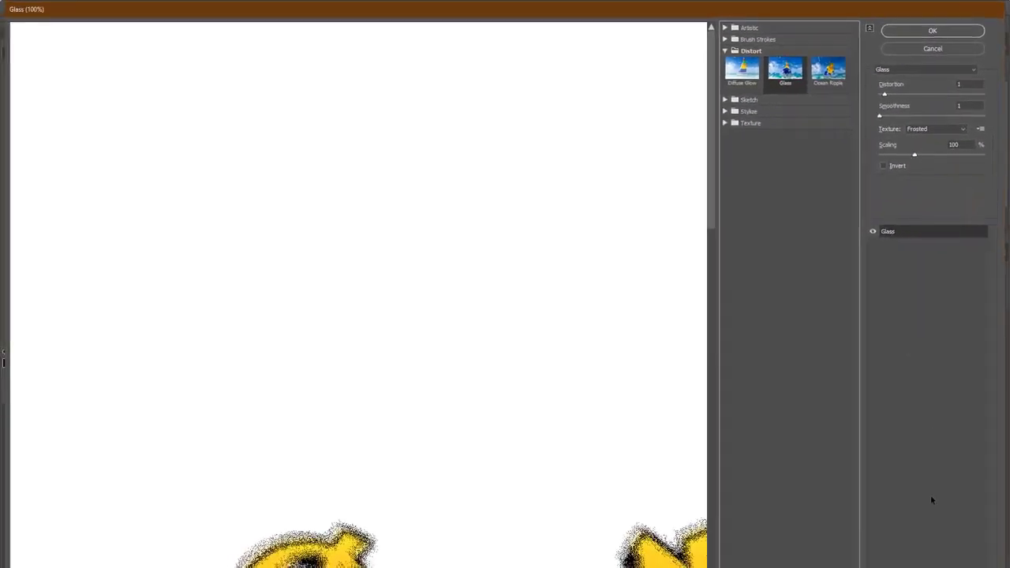
pyautogui.moveTo(875, 567)
pyautogui.mouseDown()
pyautogui.moveTo(876, 466)
pyautogui.moveTo(878, 556)
pyautogui.moveTo(887, 554)
pyautogui.mouseUp()
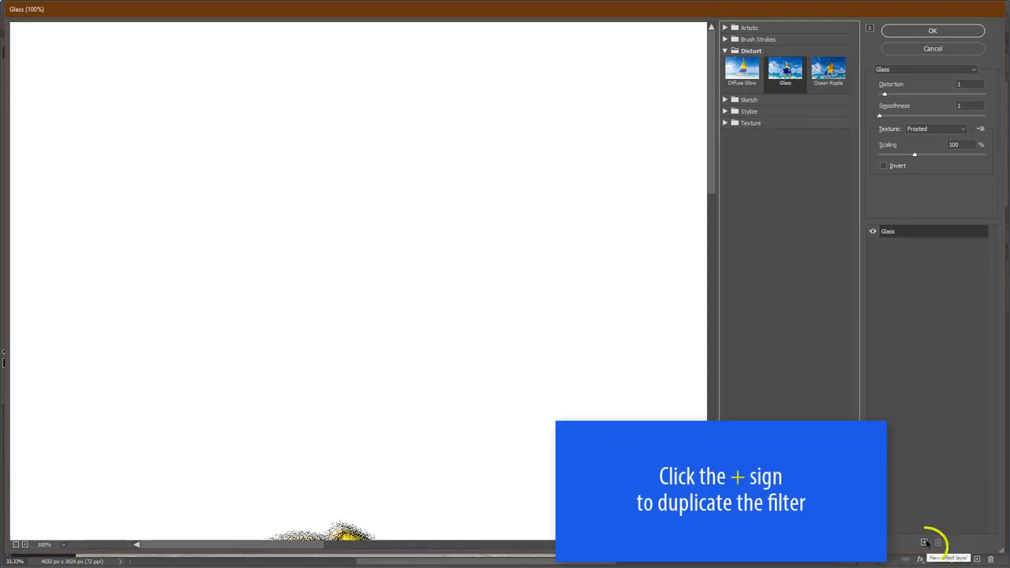
pyautogui.click(924, 542)
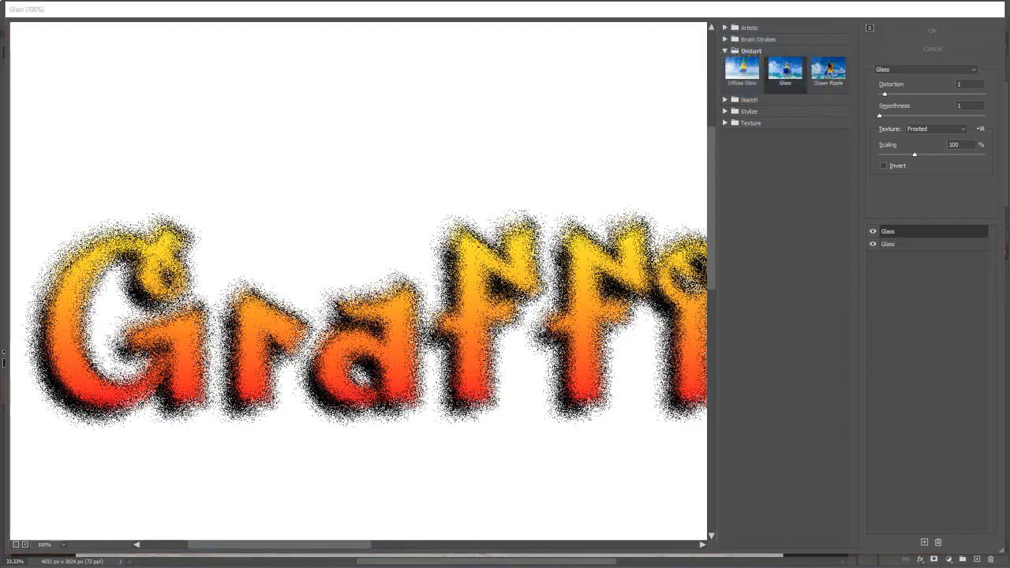
pyautogui.click(932, 31)
pyautogui.hotkey('ctrl', '+')
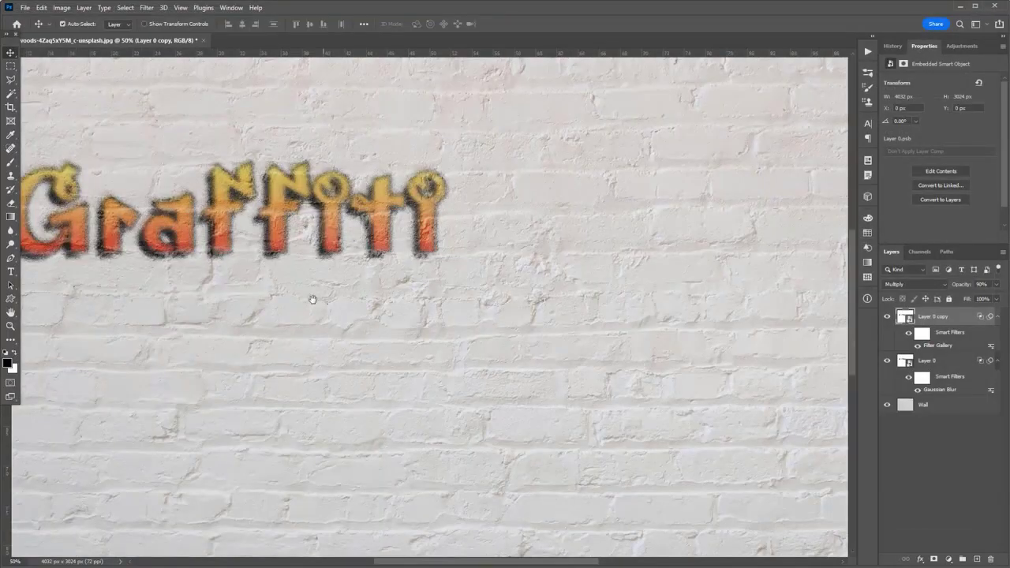
# - Duplicate the graffiti layer into Layer 0 copy 2 and apply a command from its layer context menu
pyautogui.moveTo(353, 332); pyautogui.dragTo(397, 384)
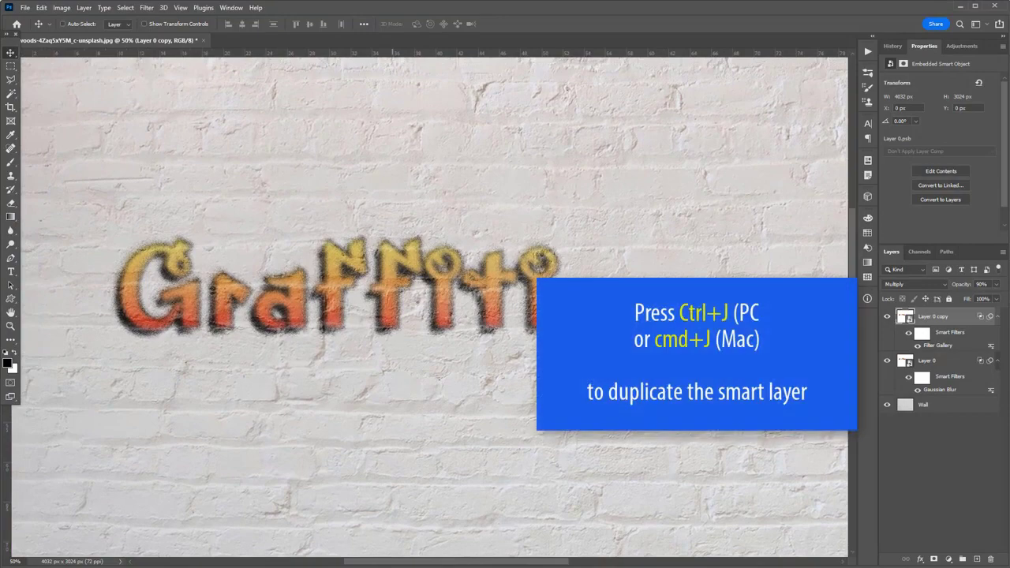
pyautogui.hotkey('ctrl', 'j')
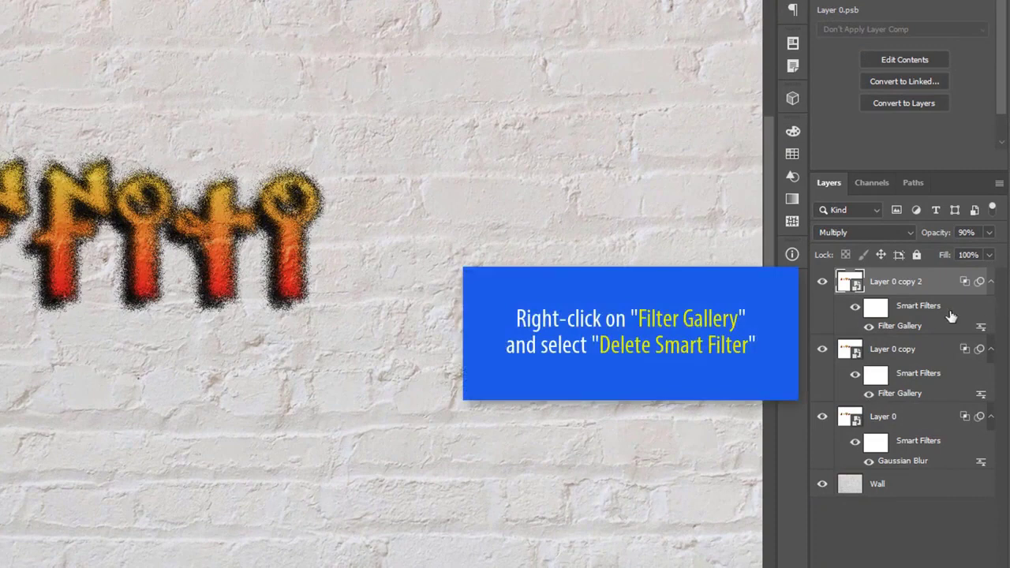
pyautogui.rightClick(912, 326)
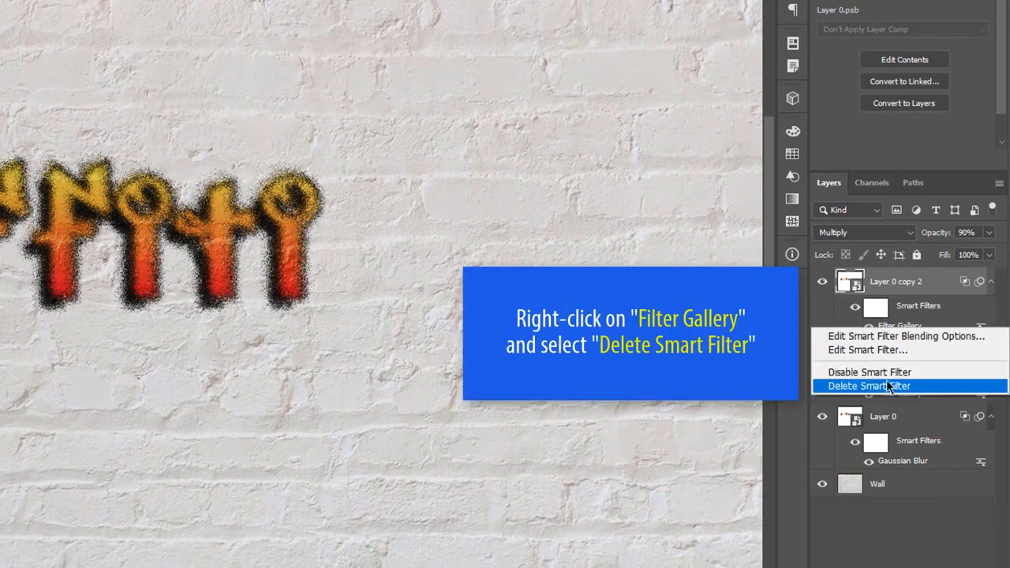
pyautogui.click(886, 384)
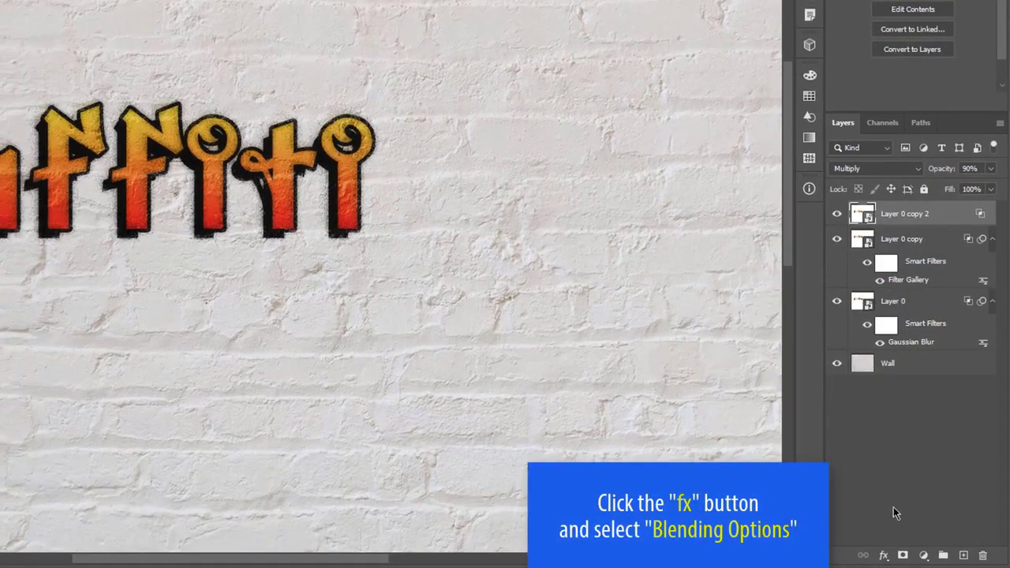
# - Split Layer 0 copy 2's underlying Blend If white slider to about 40 / 255
pyautogui.click(884, 556)
pyautogui.click(896, 412)
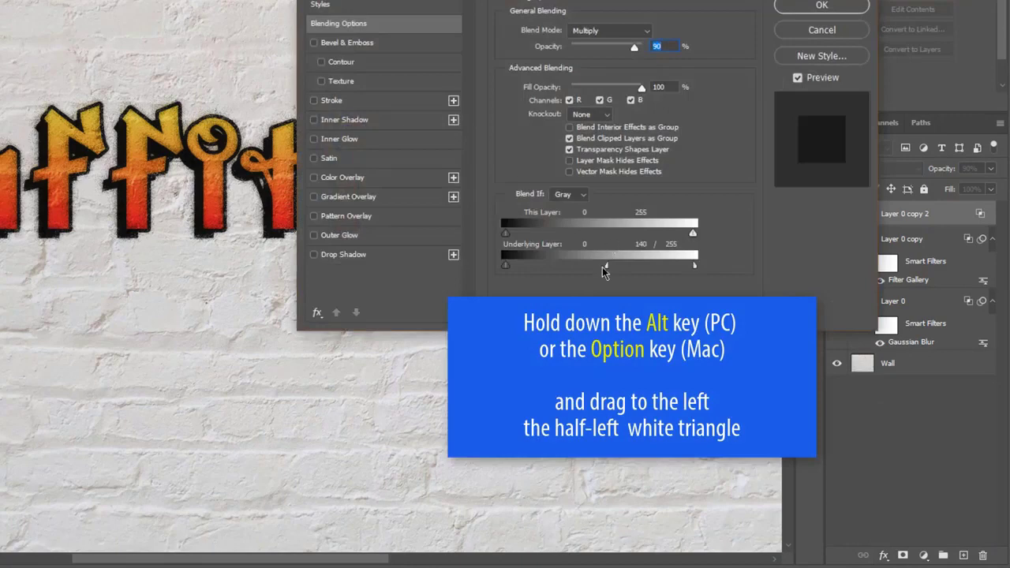
pyautogui.moveTo(605, 264); pyautogui.dragTo(536, 261)
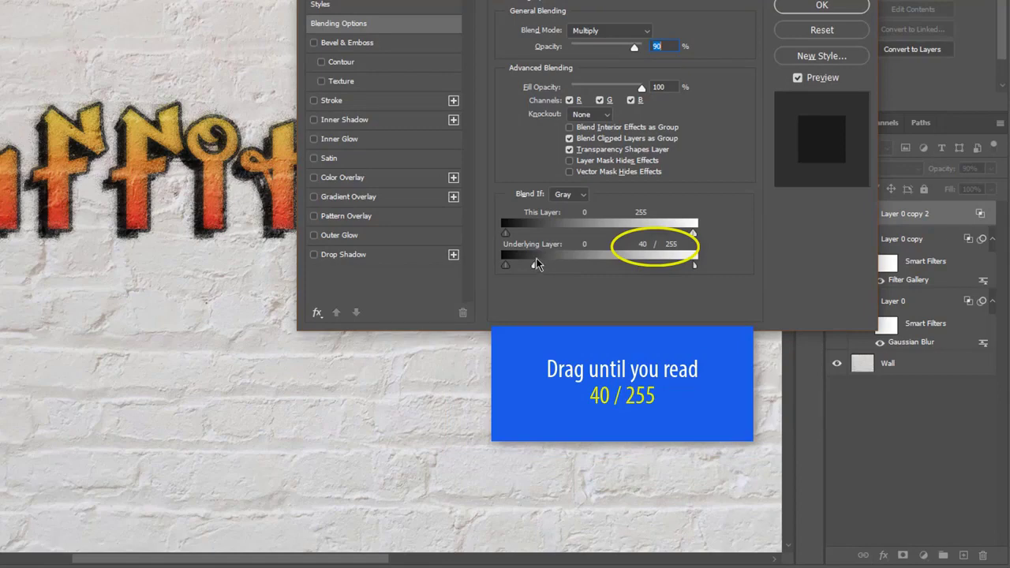
pyautogui.click(809, 9)
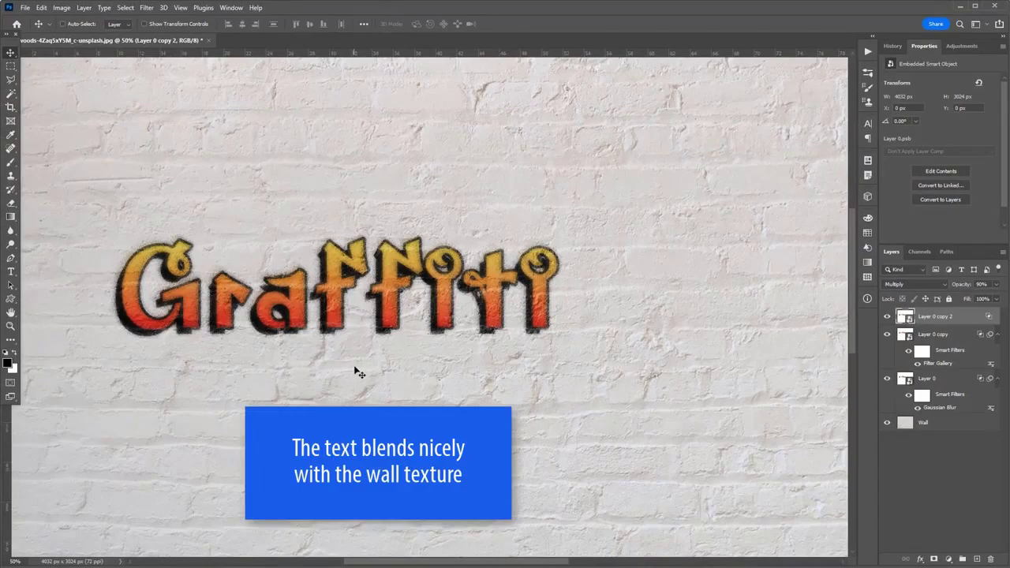
pyautogui.keyDown('alt'); pyautogui.click(355, 364); pyautogui.keyUp('alt')
pyautogui.moveTo(471, 345); pyautogui.dragTo(435, 300)
pyautogui.hotkey('ctrl', '+')
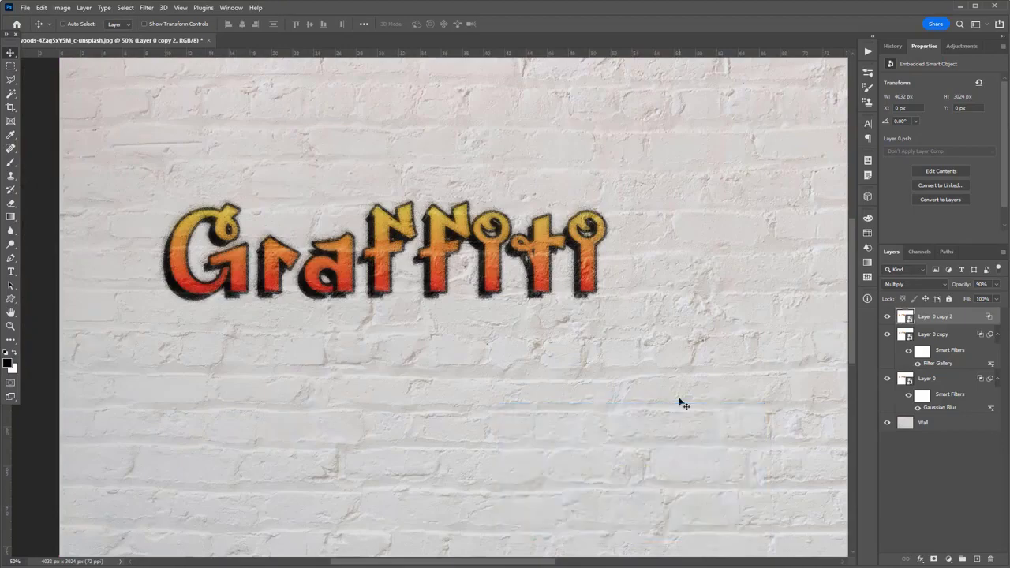
pyautogui.hotkey('ctrl', '-')
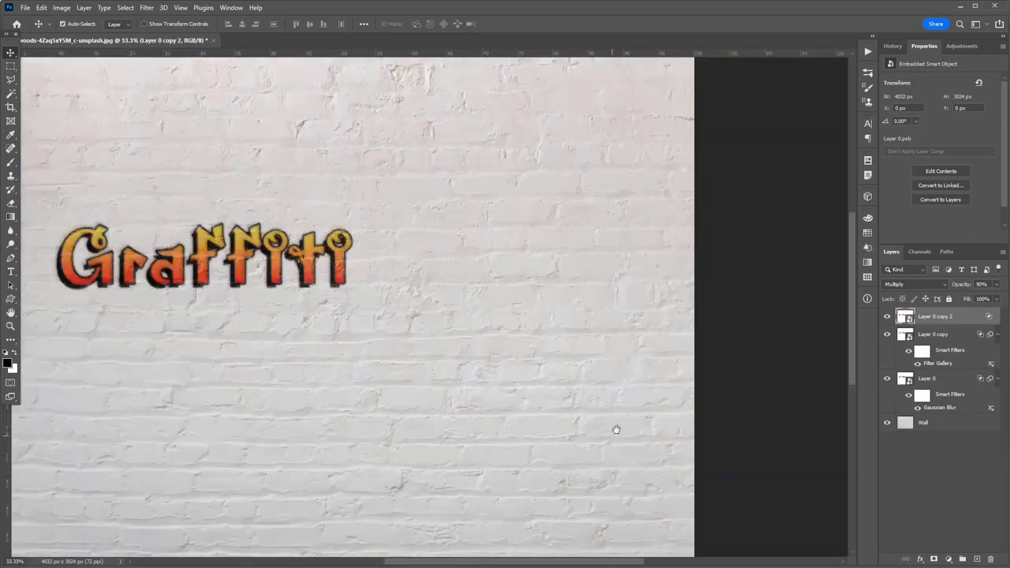
pyautogui.moveTo(616, 429); pyautogui.dragTo(692, 387)
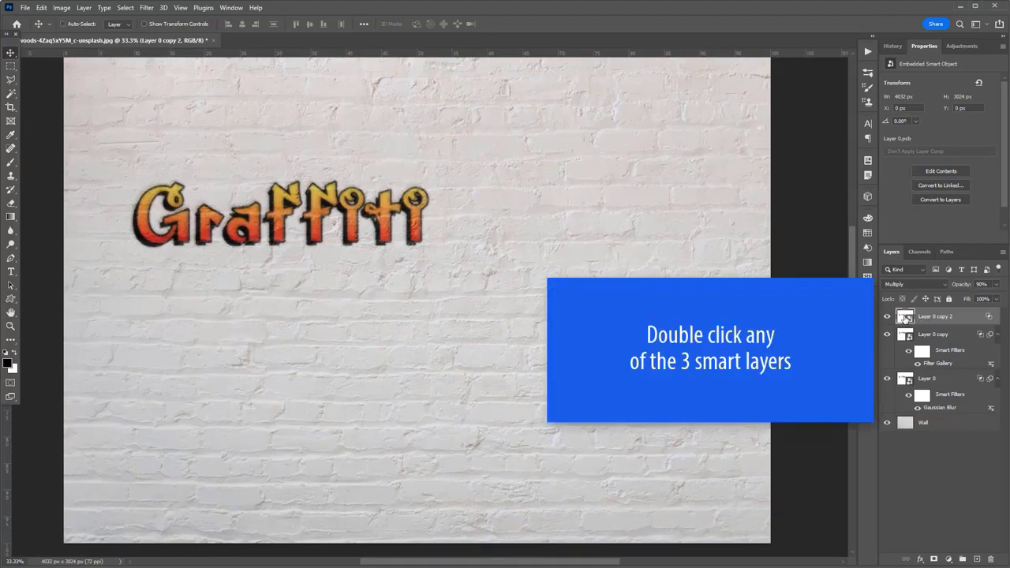
# - Open the smart object's contents and add a copy of Graffiti below it reading 'in'
pyautogui.doubleClick(905, 316)
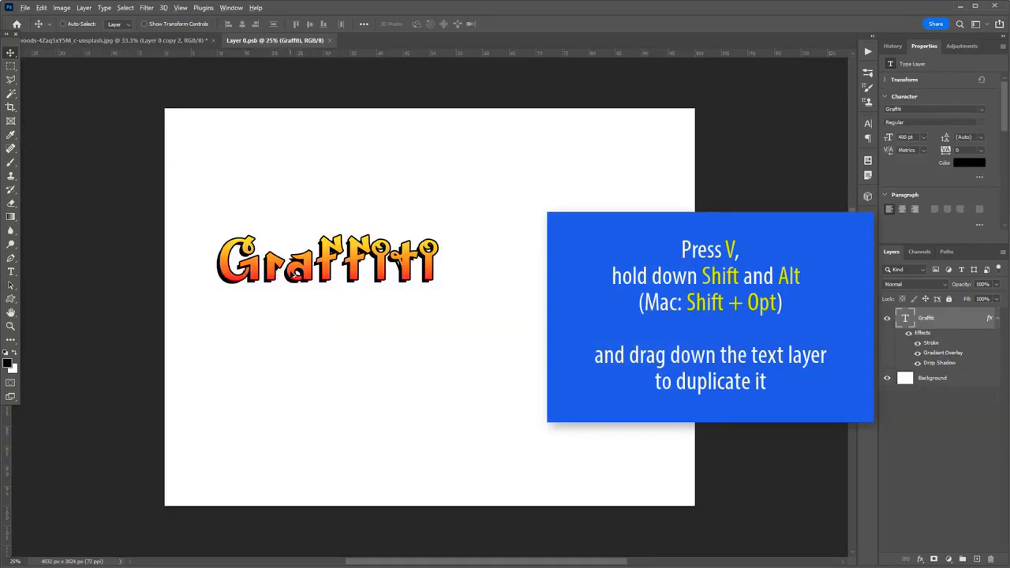
pyautogui.moveTo(296, 272); pyautogui.dragTo(294, 344)
pyautogui.press('t')
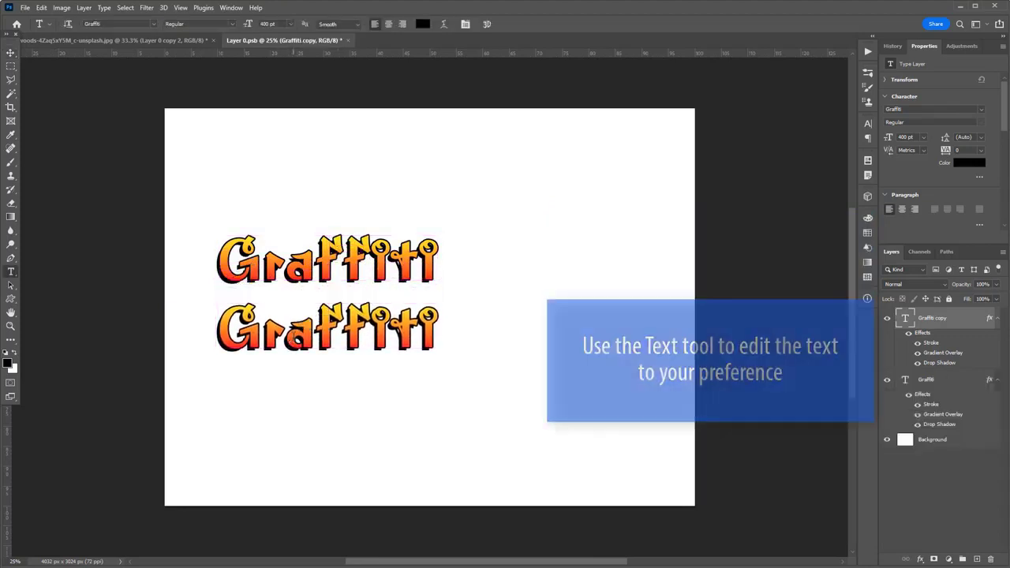
pyautogui.click(296, 337)
pyautogui.doubleClick(296, 338)
pyautogui.click(233, 347)
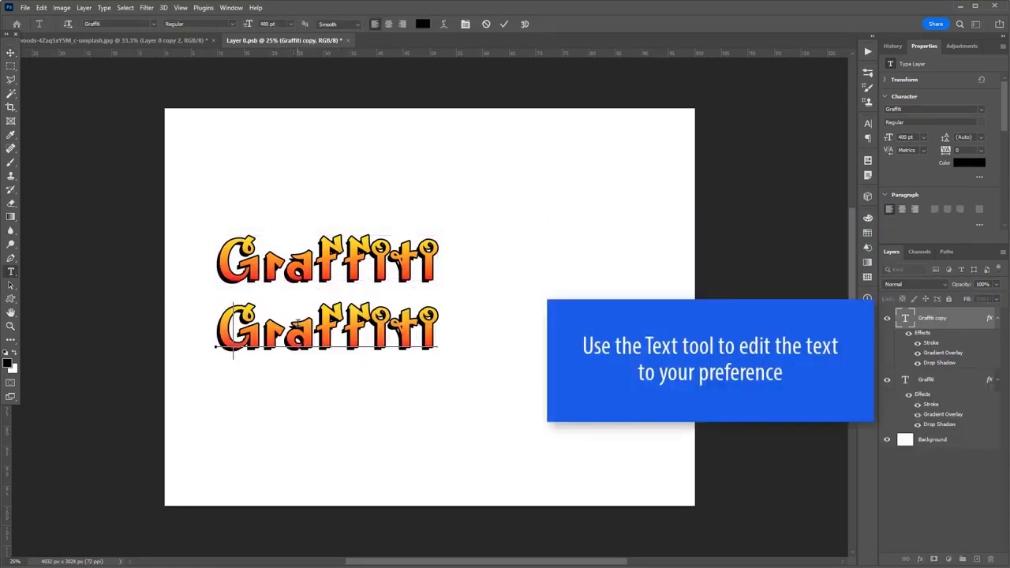
pyautogui.hotkey('ctrl', 'a')
pyautogui.write('in')
pyautogui.hotkey('ctrl', 'Return')
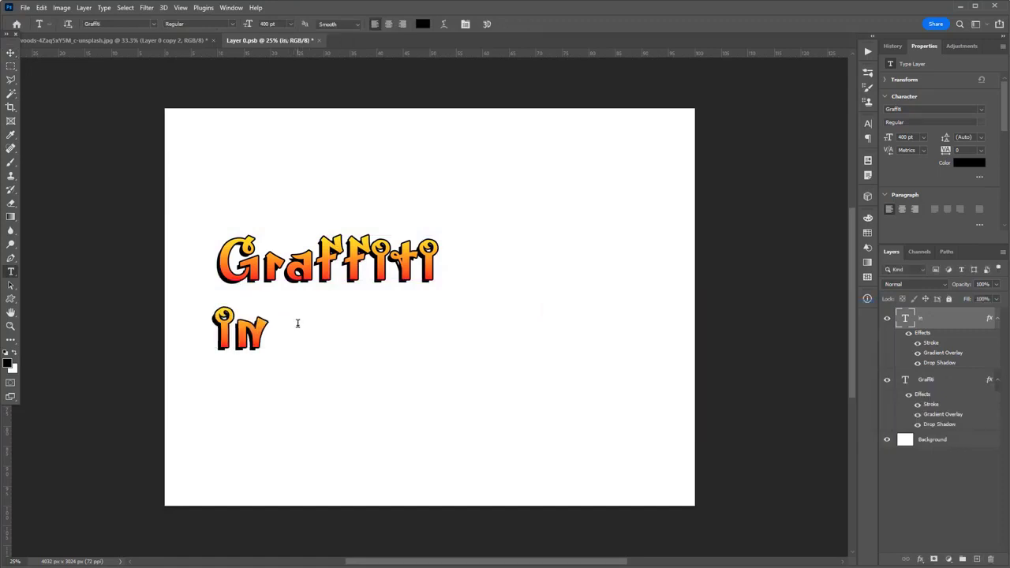
# - Duplicate the 'in' line further down and retype it as 'Photoshop'
pyautogui.press('v')
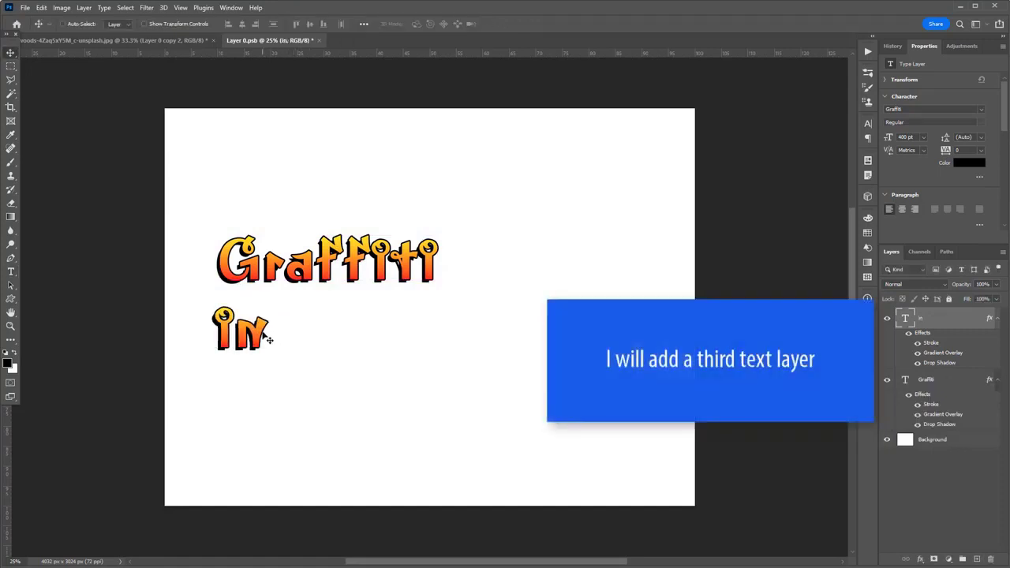
pyautogui.moveTo(268, 340); pyautogui.dragTo(271, 402)
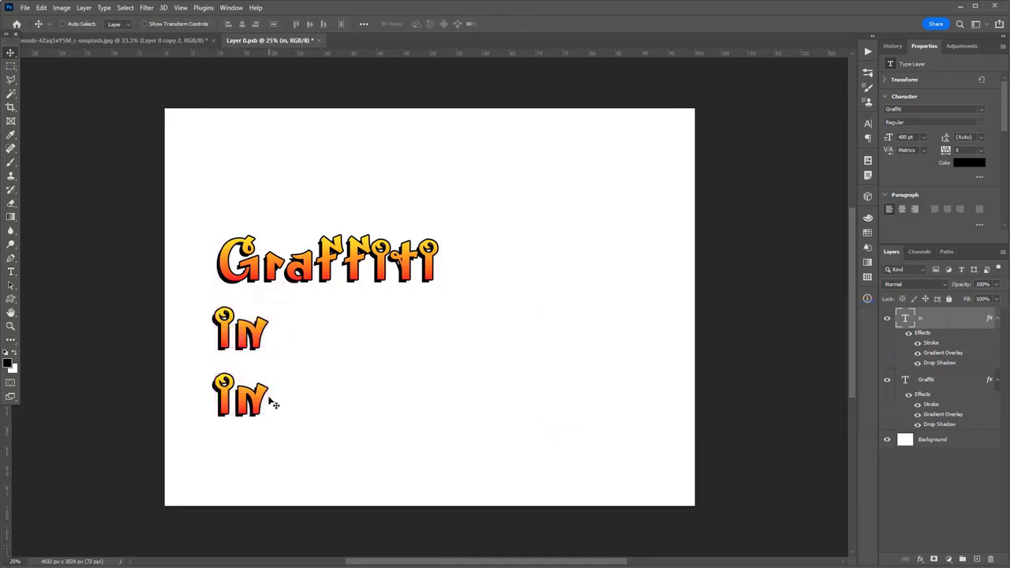
pyautogui.doubleClick(258, 393)
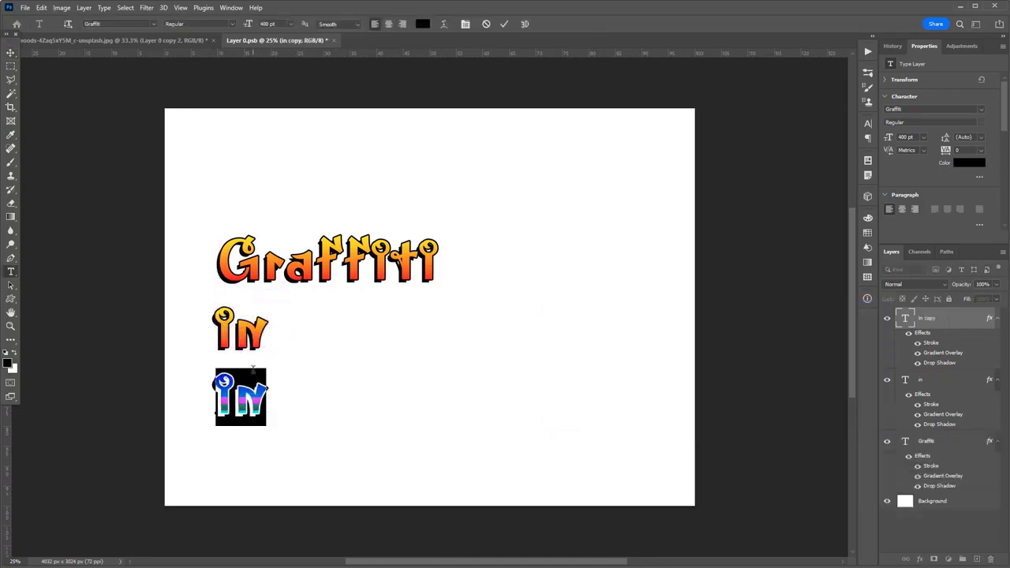
pyautogui.write('Photoshop')
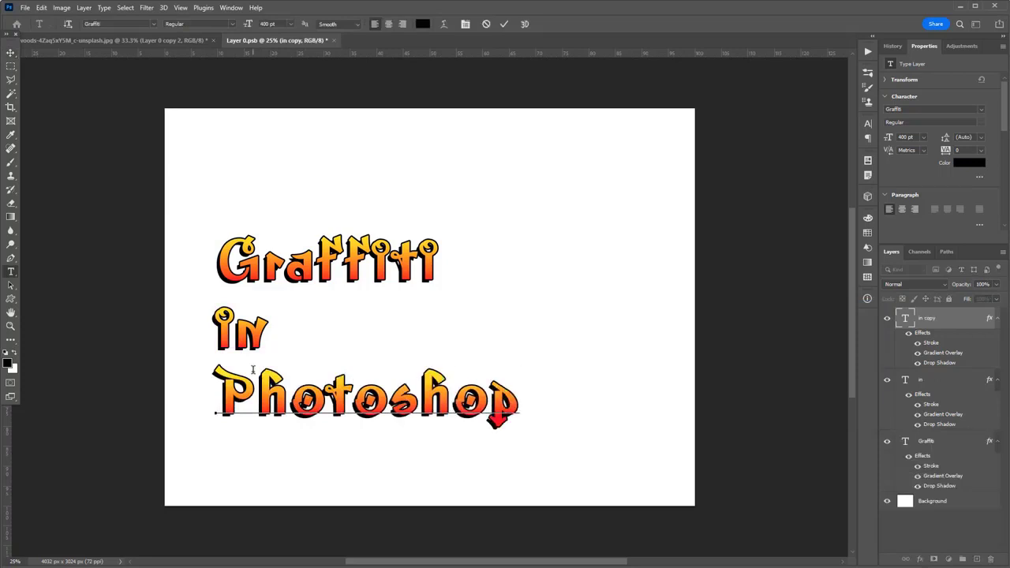
pyautogui.hotkey('ctrl', 'Return')
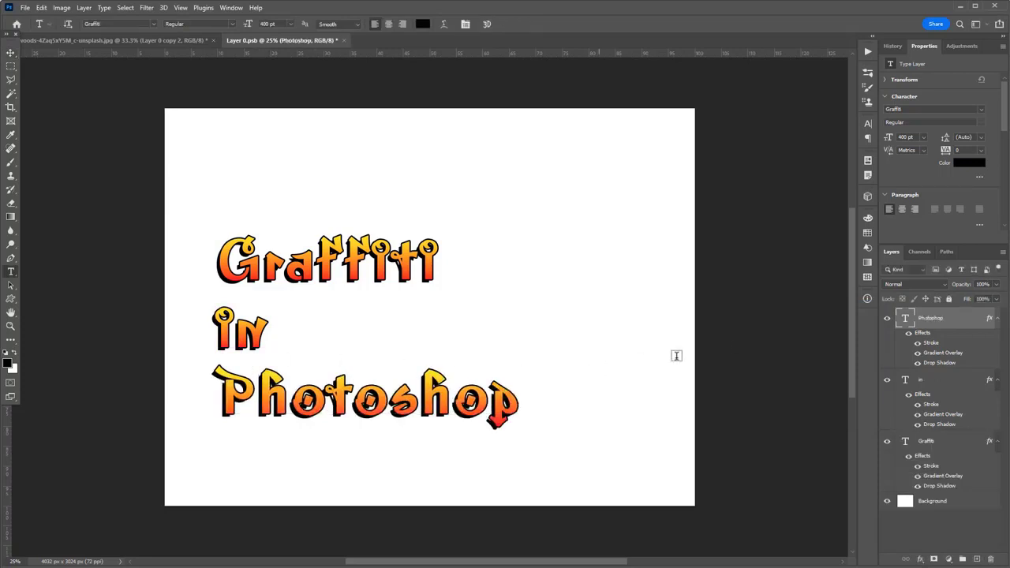
# - Collapse the three text layers' effects lists and move all three lines together up-left
pyautogui.click(998, 319)
pyautogui.click(998, 340)
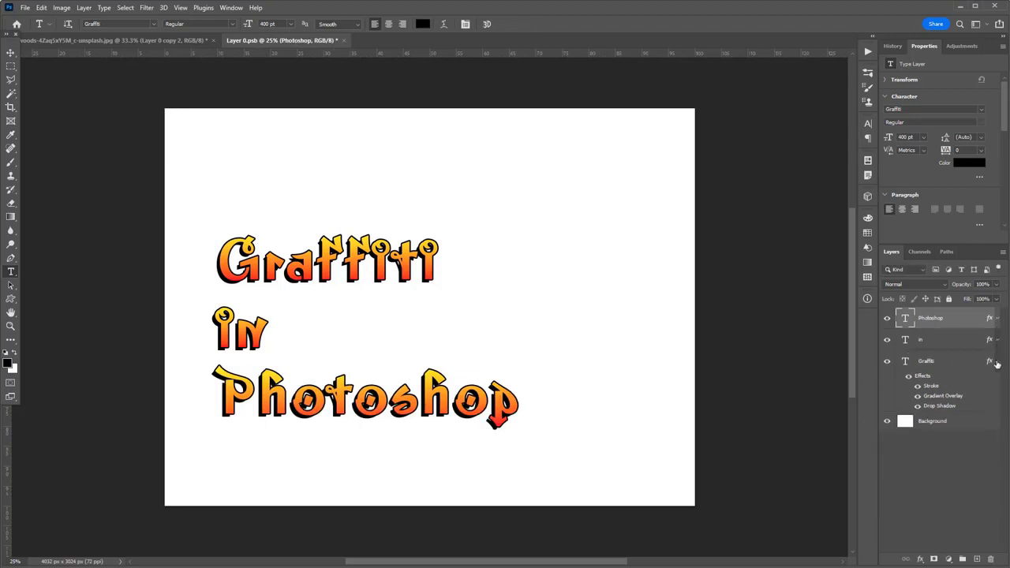
pyautogui.click(998, 361)
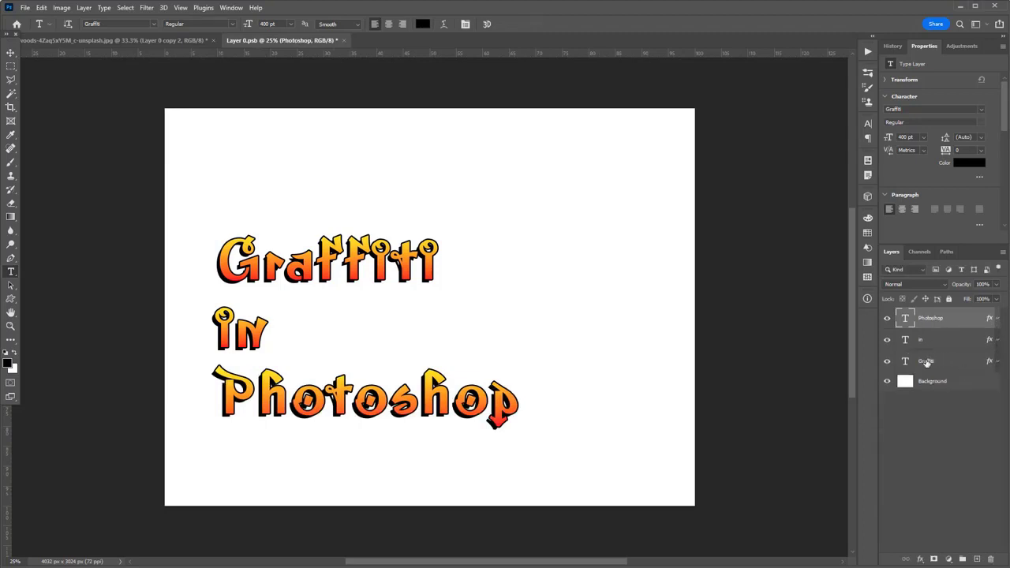
pyautogui.keyDown('shift'); pyautogui.click(923, 368); pyautogui.keyUp('shift')
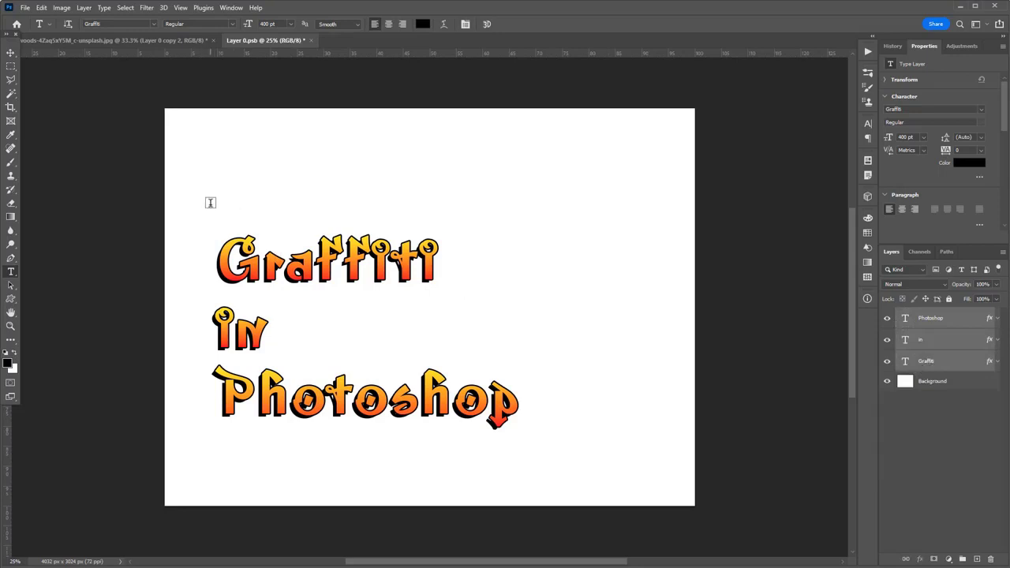
pyautogui.press('v')
pyautogui.moveTo(268, 275); pyautogui.dragTo(242, 257)
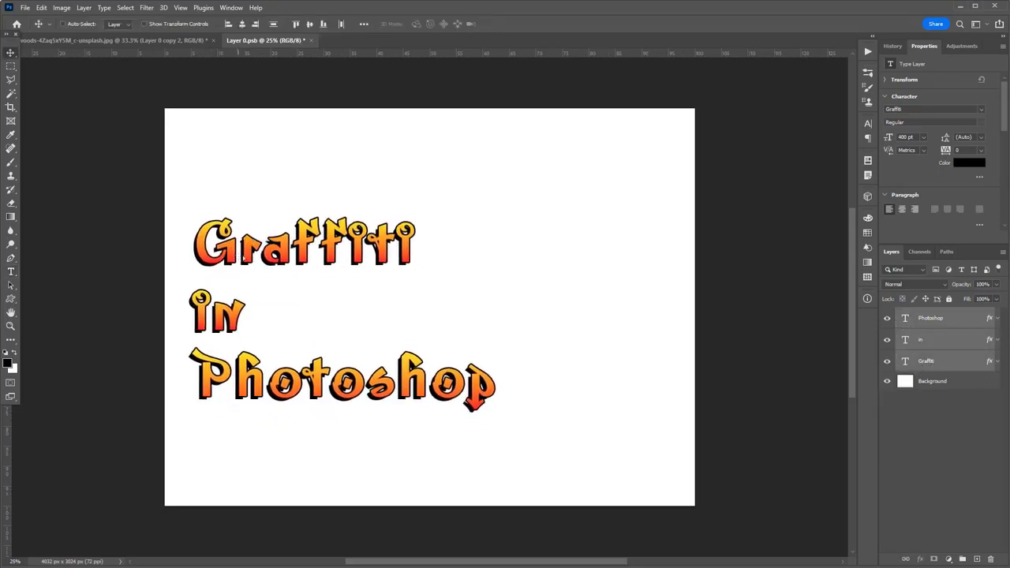
pyautogui.click(922, 324)
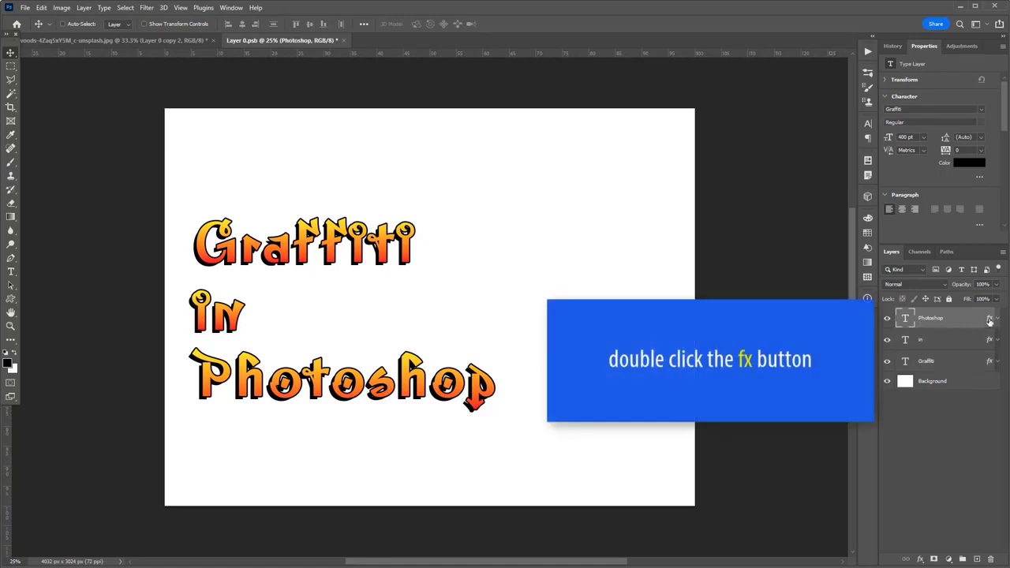
# - Give the Photoshop text layer a Blue Cyan Gradient Overlay at a 180° angle
pyautogui.doubleClick(990, 317)
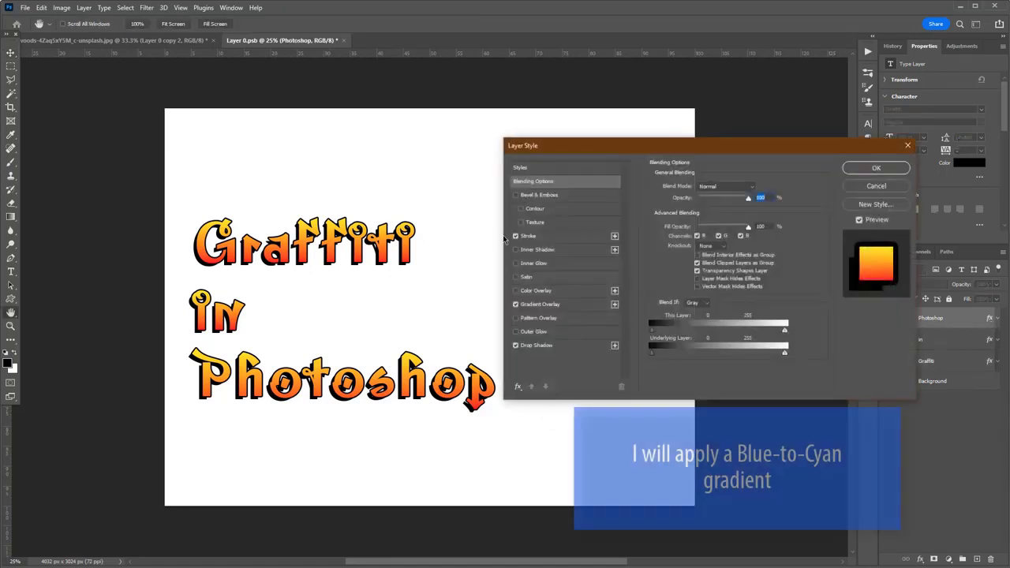
pyautogui.click(542, 305)
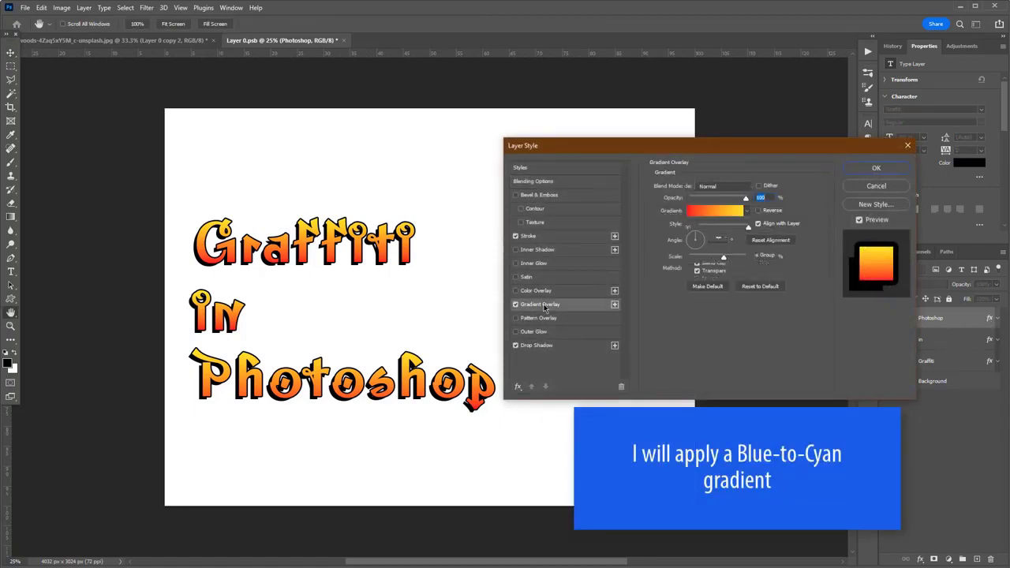
pyautogui.click(747, 214)
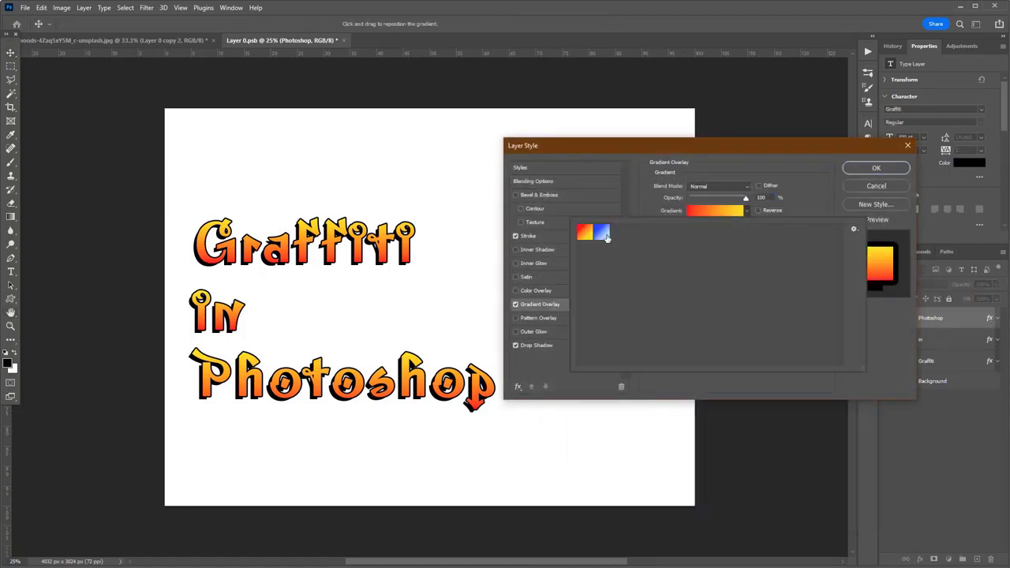
pyautogui.click(606, 236)
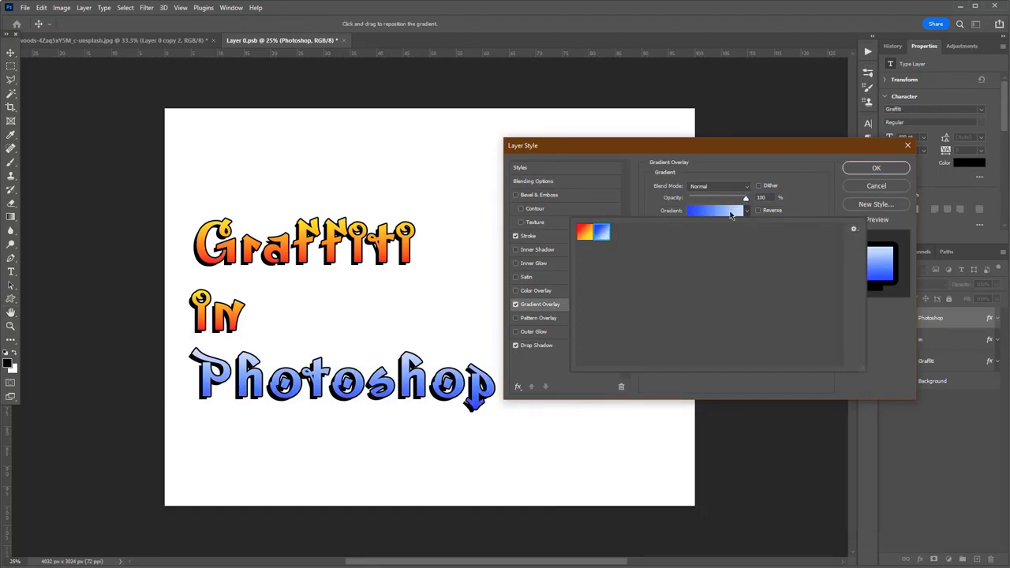
pyautogui.click(731, 213)
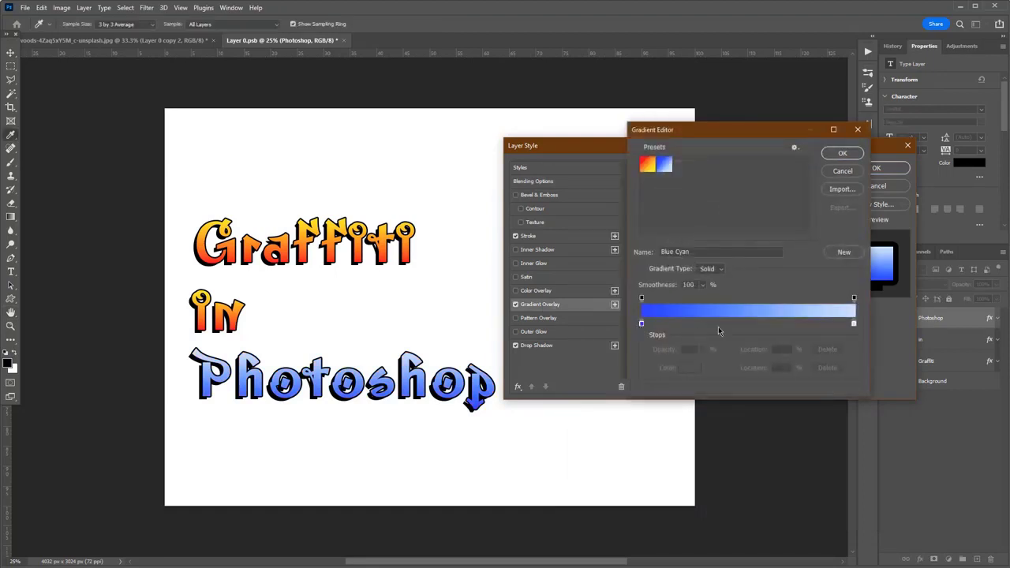
pyautogui.click(841, 154)
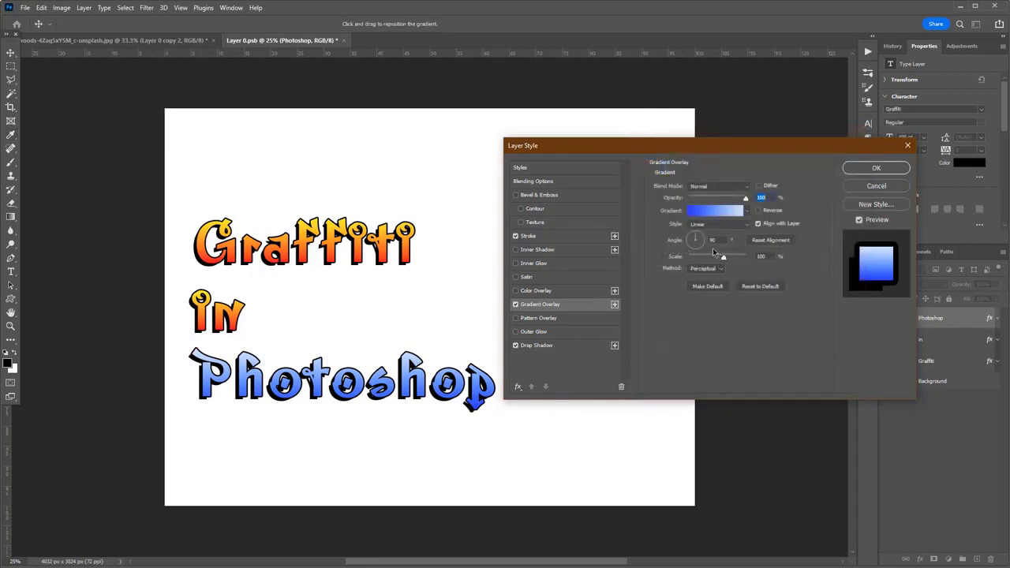
pyautogui.doubleClick(712, 240)
pyautogui.write('0')
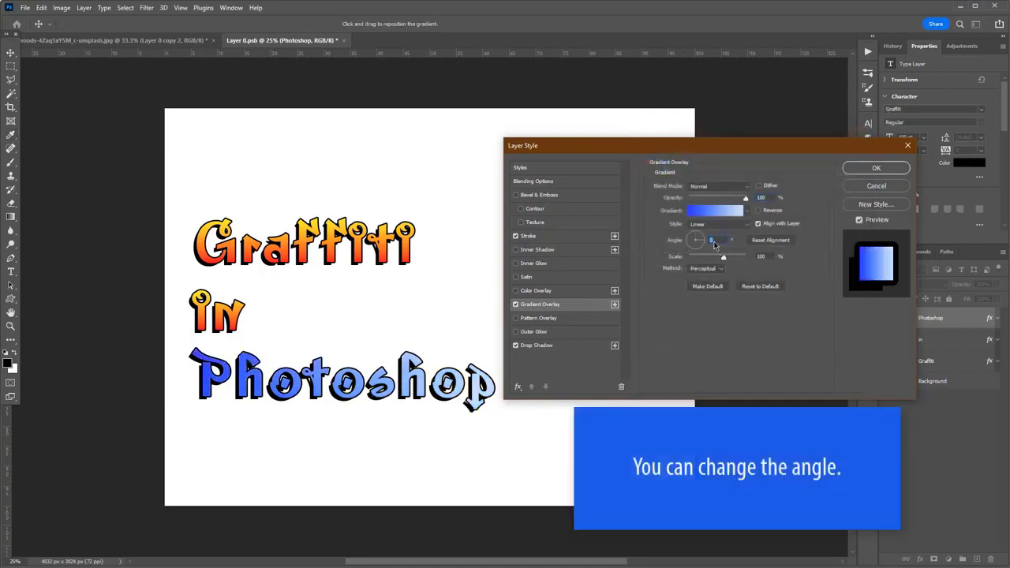
pyautogui.click(689, 240)
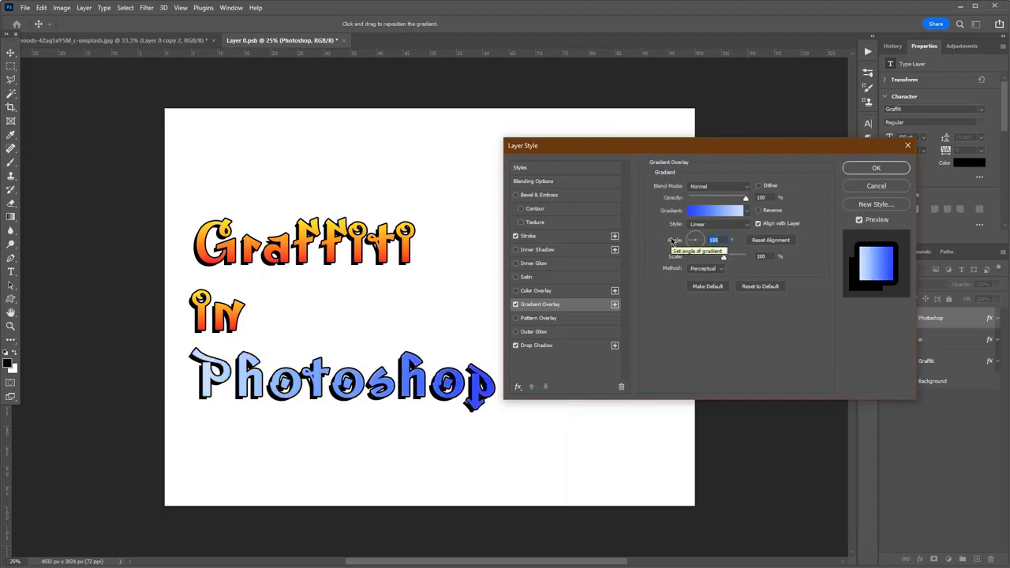
pyautogui.click(862, 173)
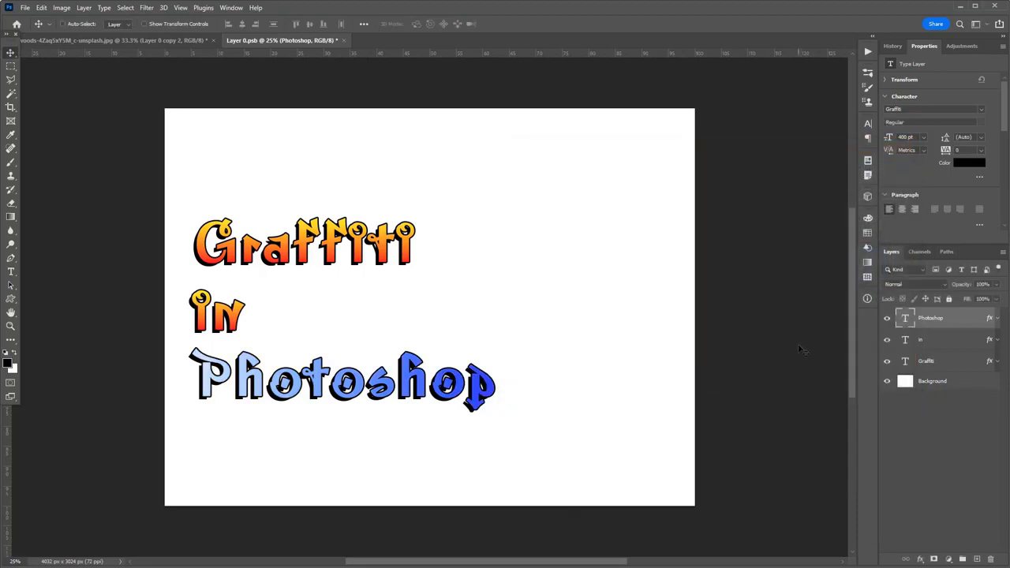
pyautogui.click(345, 41)
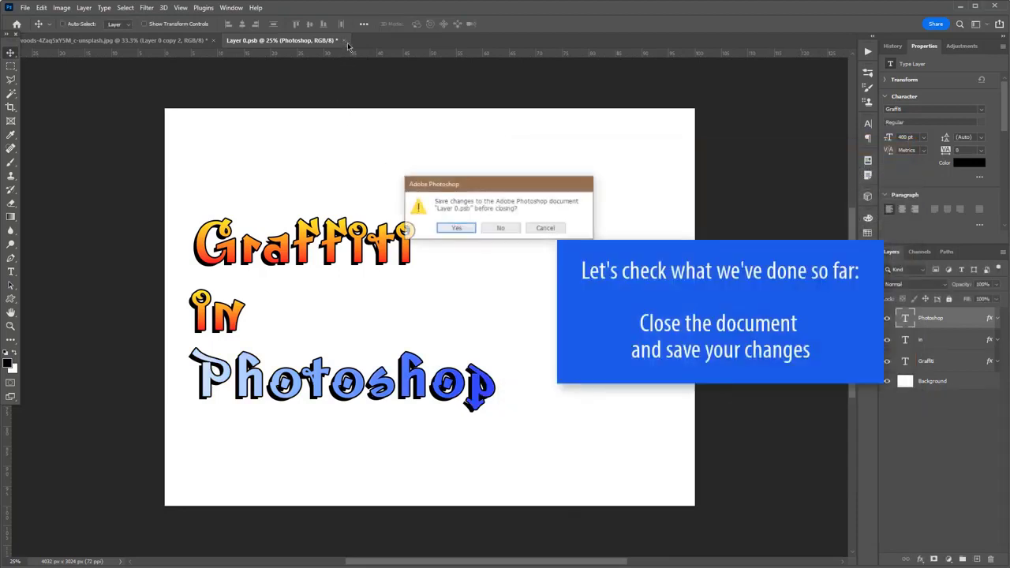
pyautogui.click(461, 229)
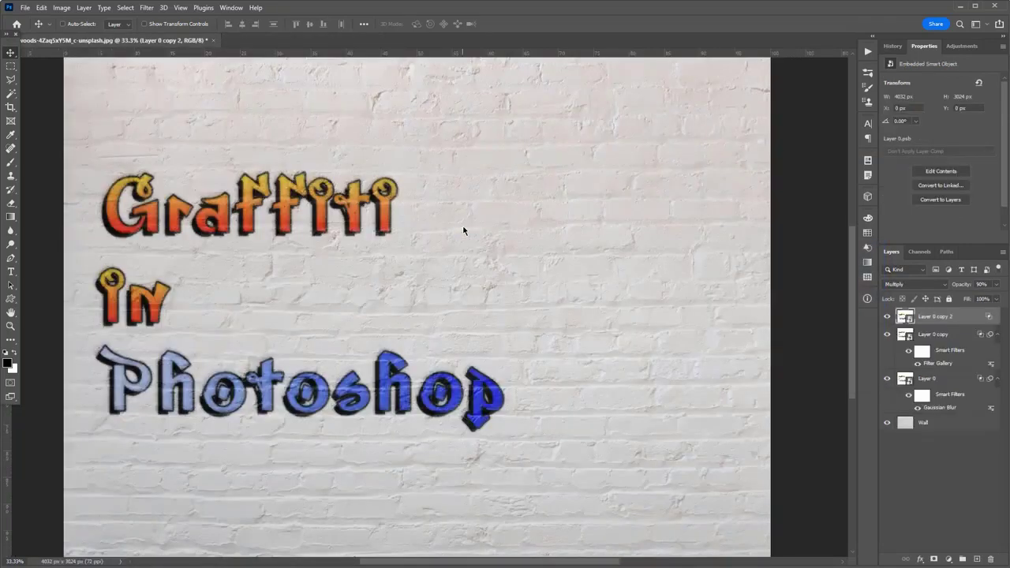
pyautogui.hotkey('ctrl', '+')
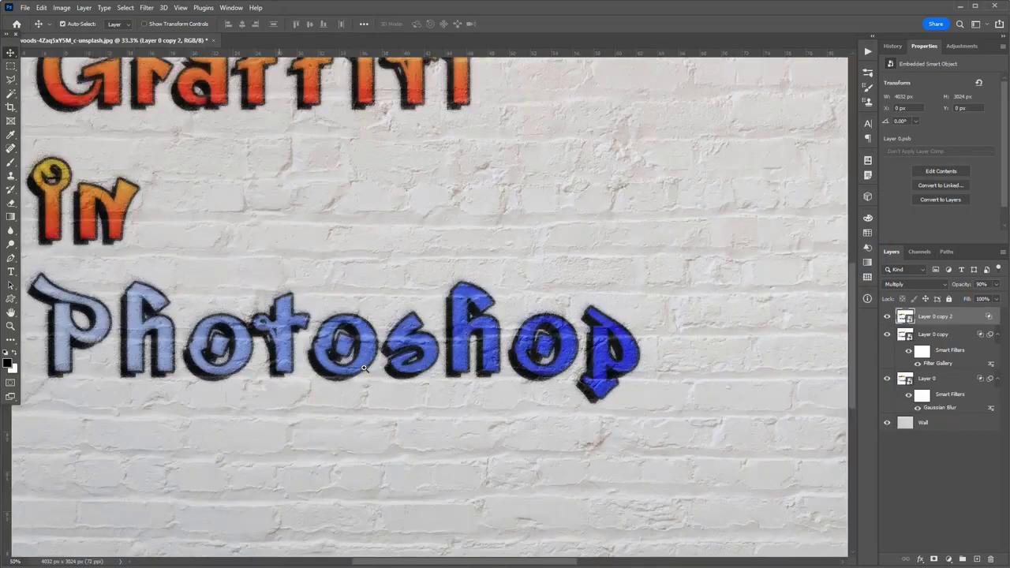
pyautogui.moveTo(386, 269); pyautogui.dragTo(438, 366)
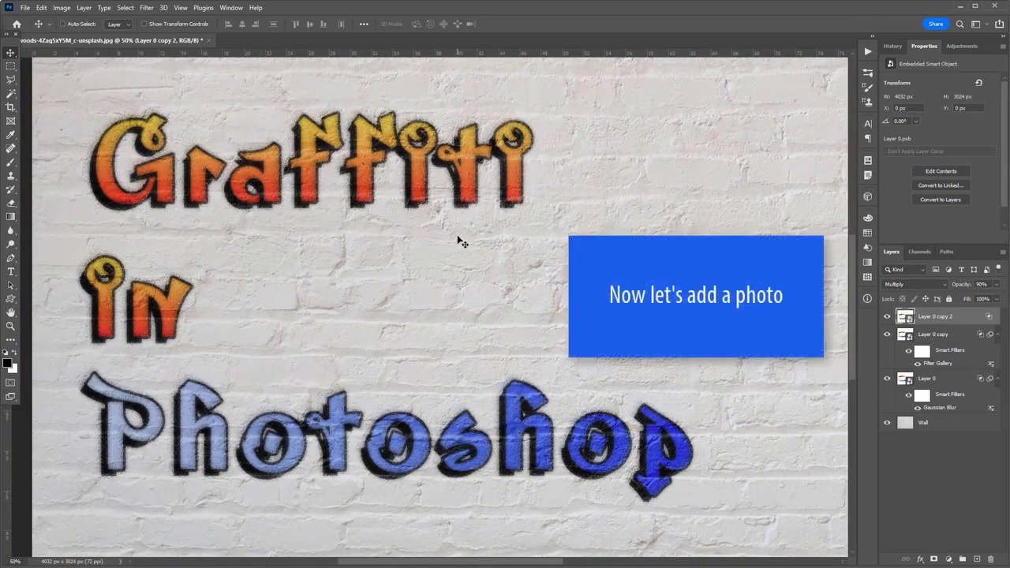
pyautogui.press('ctrl')
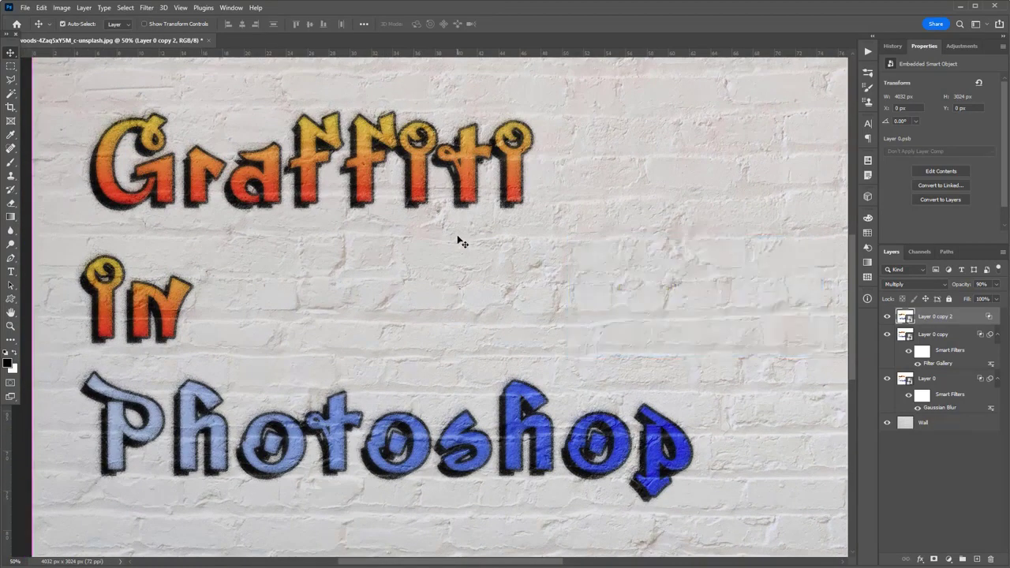
pyautogui.scroll(-2, 461, 242)
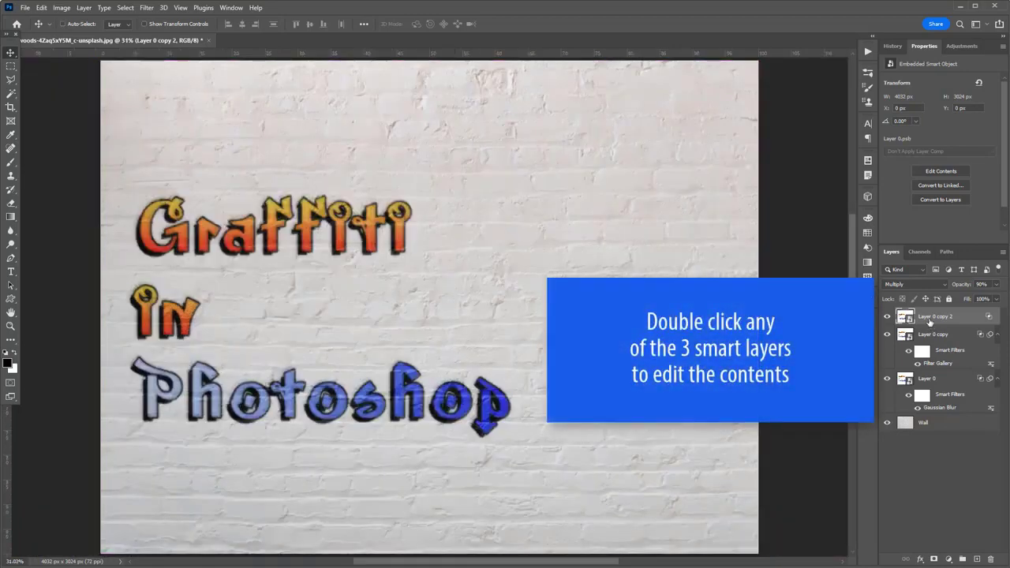
# - Open Layer 0 copy 2's contents and place the portrait photo embedded above the Background layer
pyautogui.doubleClick(904, 316)
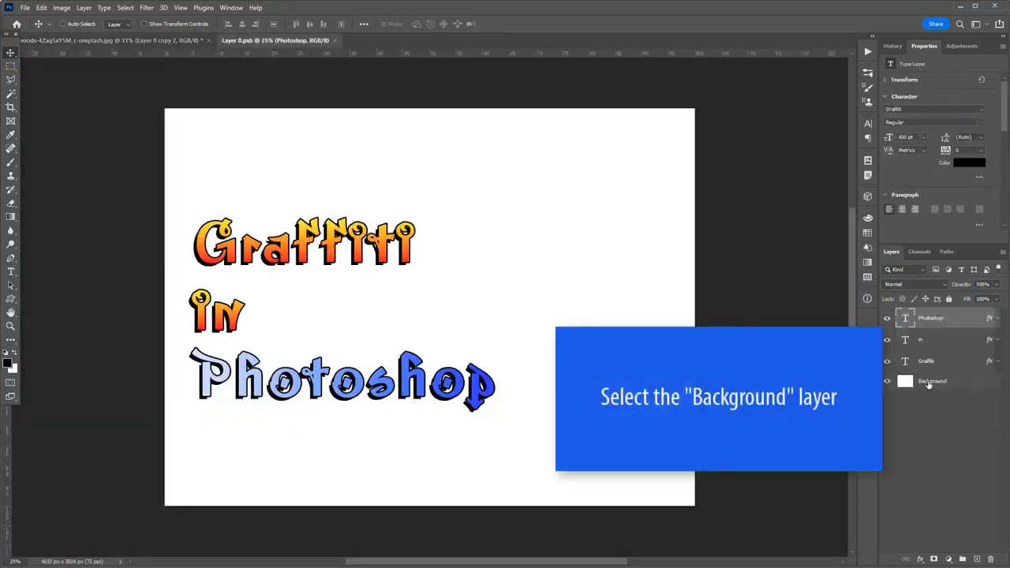
pyautogui.click(930, 383)
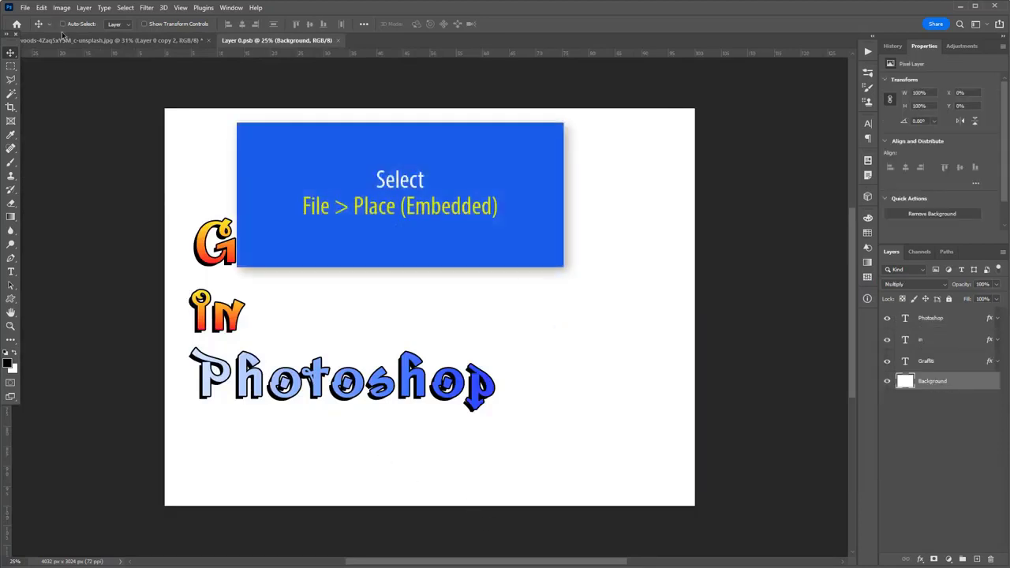
pyautogui.click(26, 8)
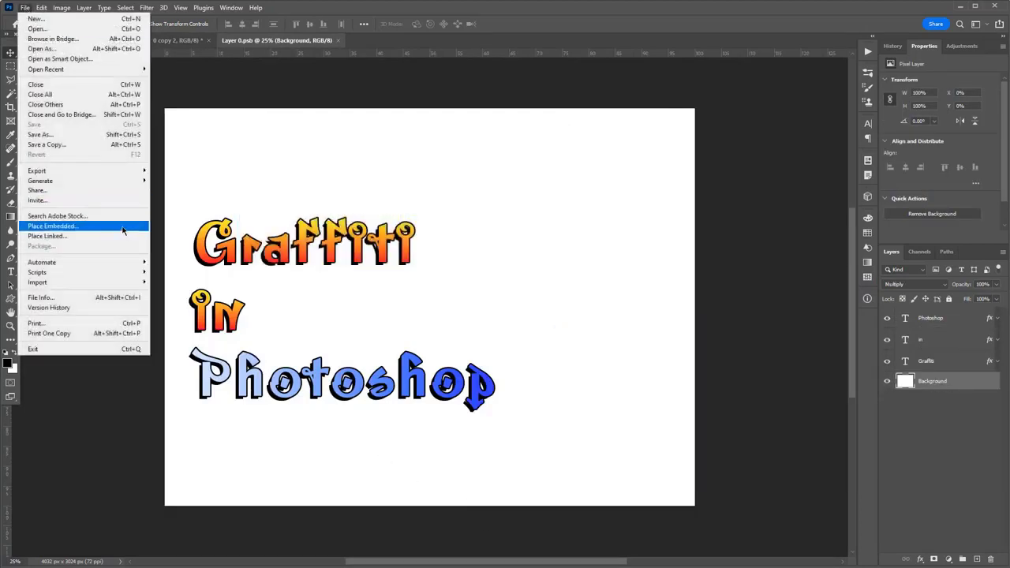
pyautogui.click(122, 228)
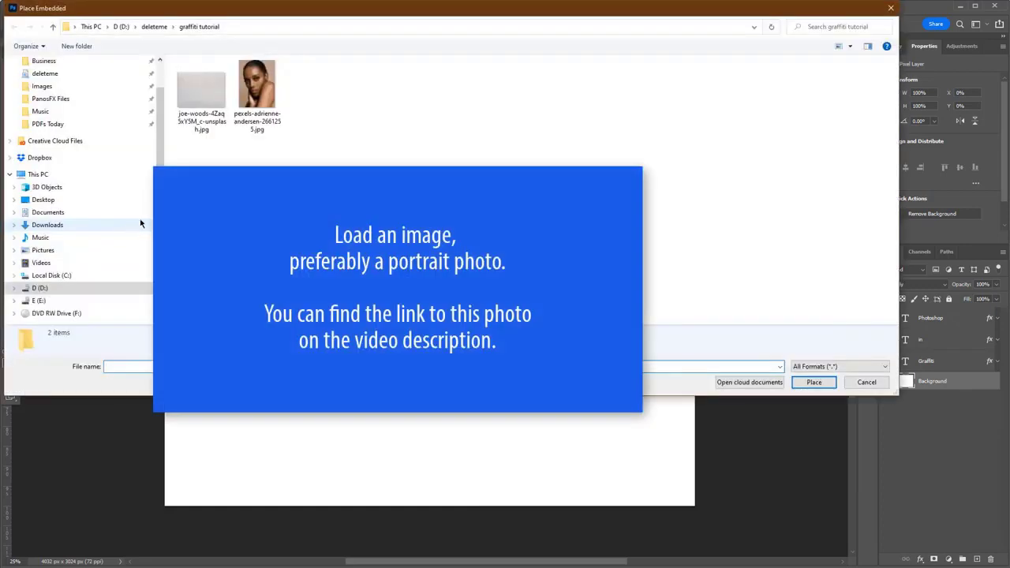
pyautogui.doubleClick(253, 112)
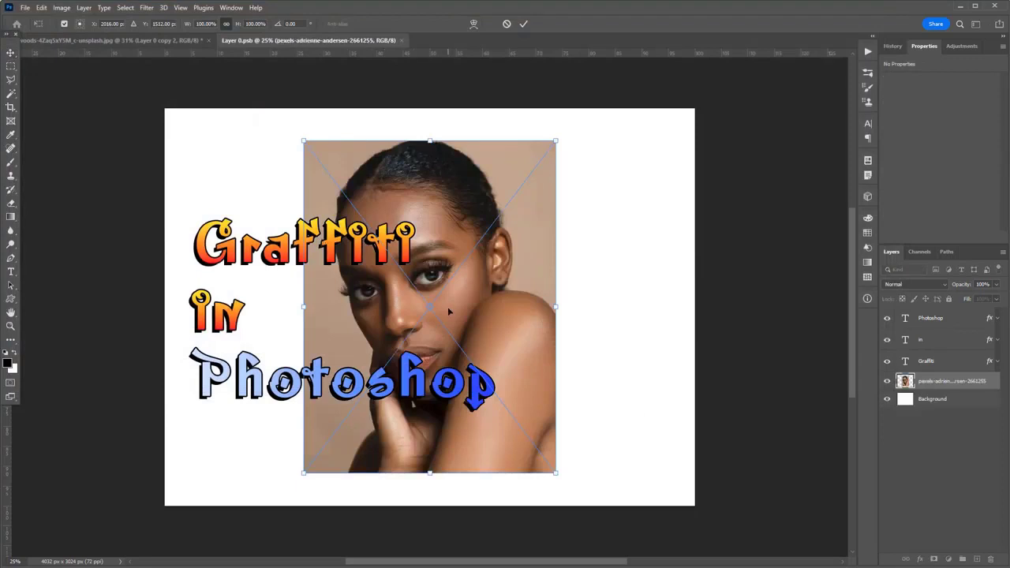
# - Move the placed portrait to the canvas's right side and commit the placement
pyautogui.moveTo(447, 310); pyautogui.dragTo(582, 345)
pyautogui.press('Return')
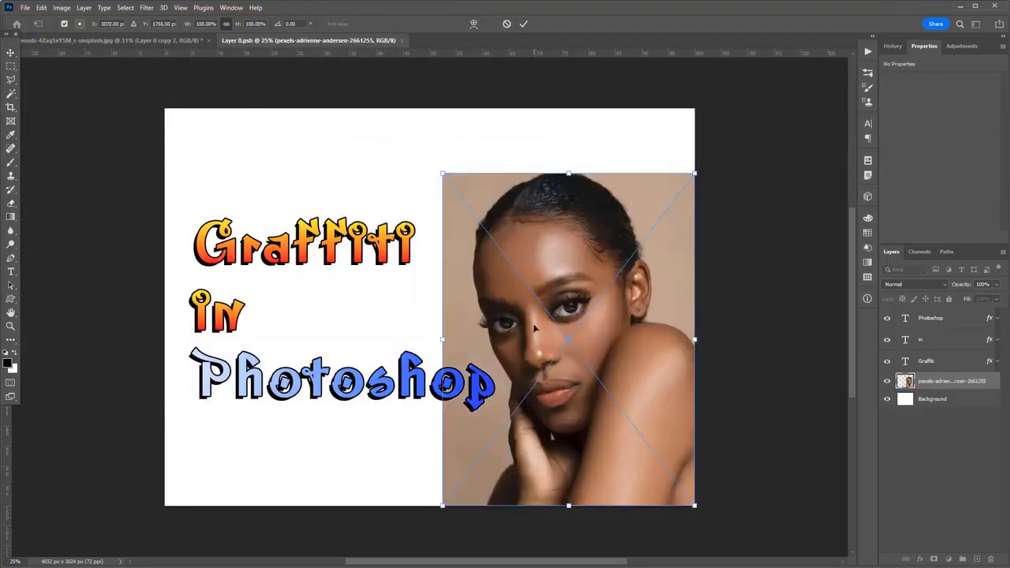
pyautogui.hotkey('shift', 'alt', 'm')
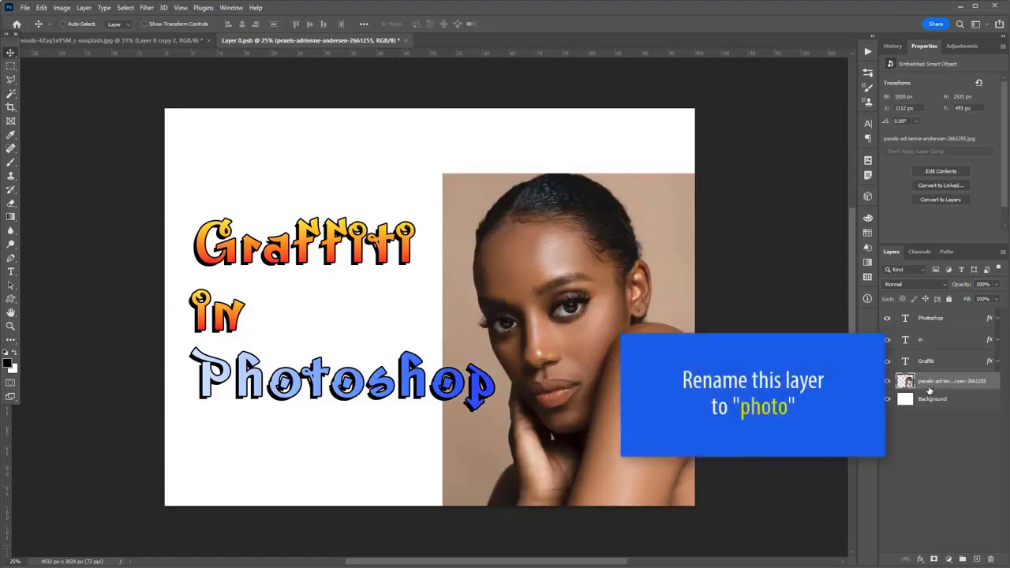
# - Rename the portrait's layer to 'photo'
pyautogui.doubleClick(925, 381)
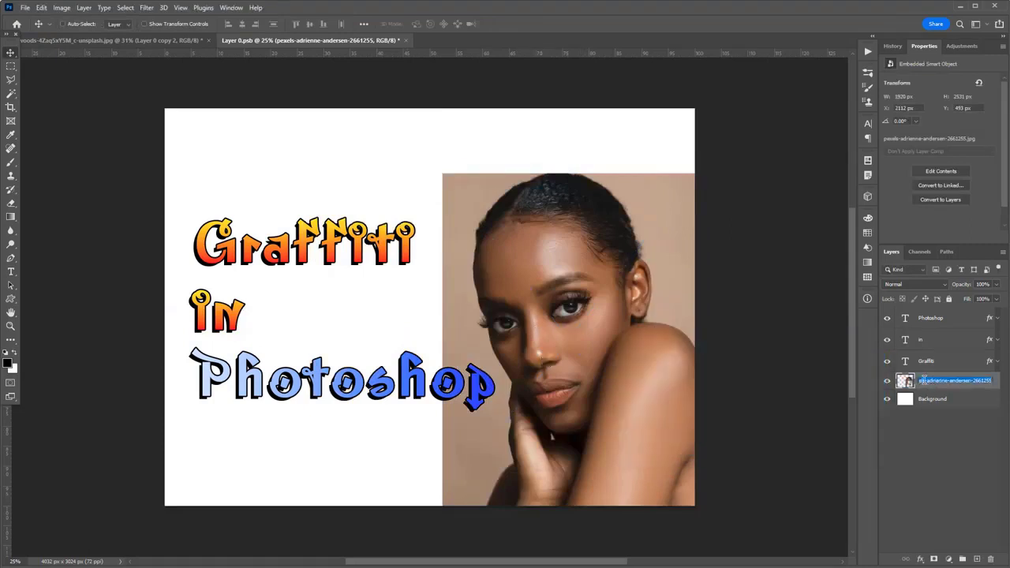
pyautogui.write('photo')
pyautogui.press('Return')
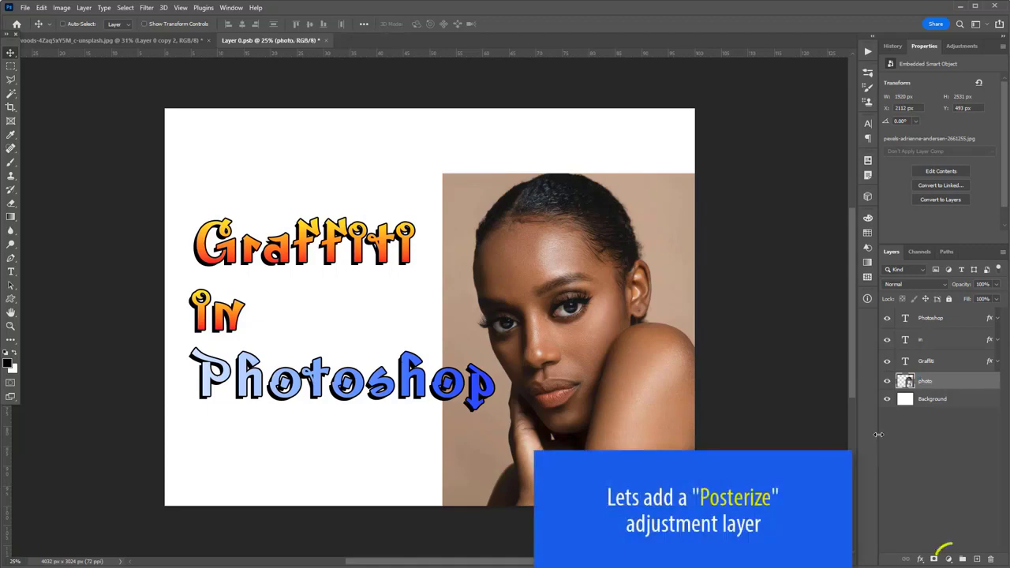
# - Add a Posterize adjustment layer above the photo and set it to 2 levels
pyautogui.click(948, 559)
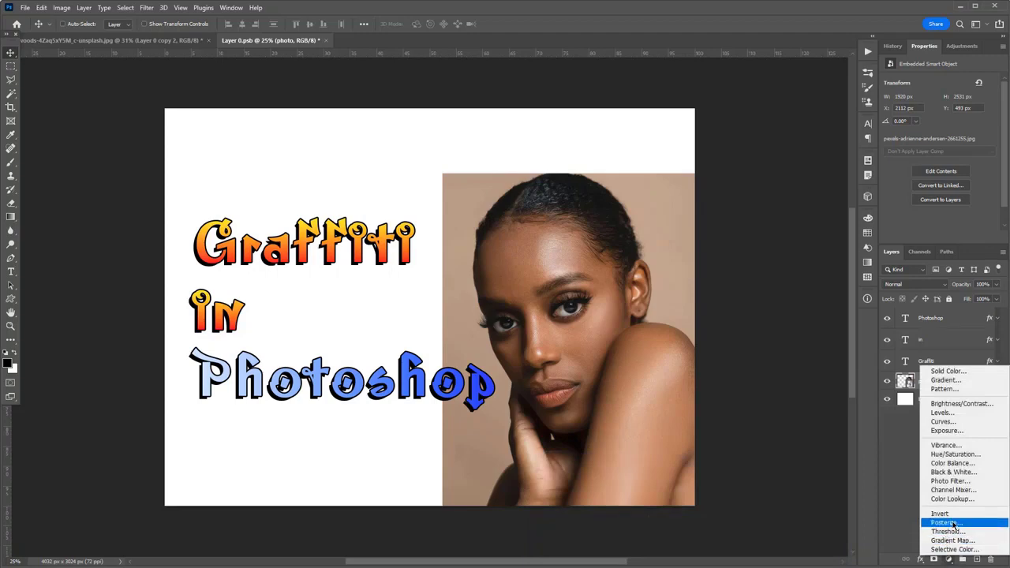
pyautogui.click(953, 523)
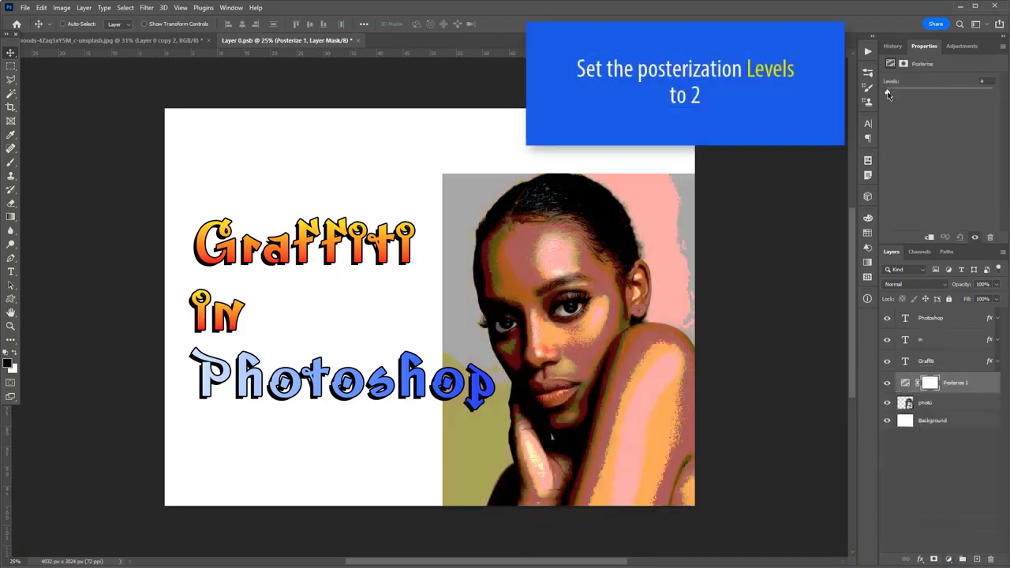
pyautogui.moveTo(888, 93); pyautogui.dragTo(886, 93)
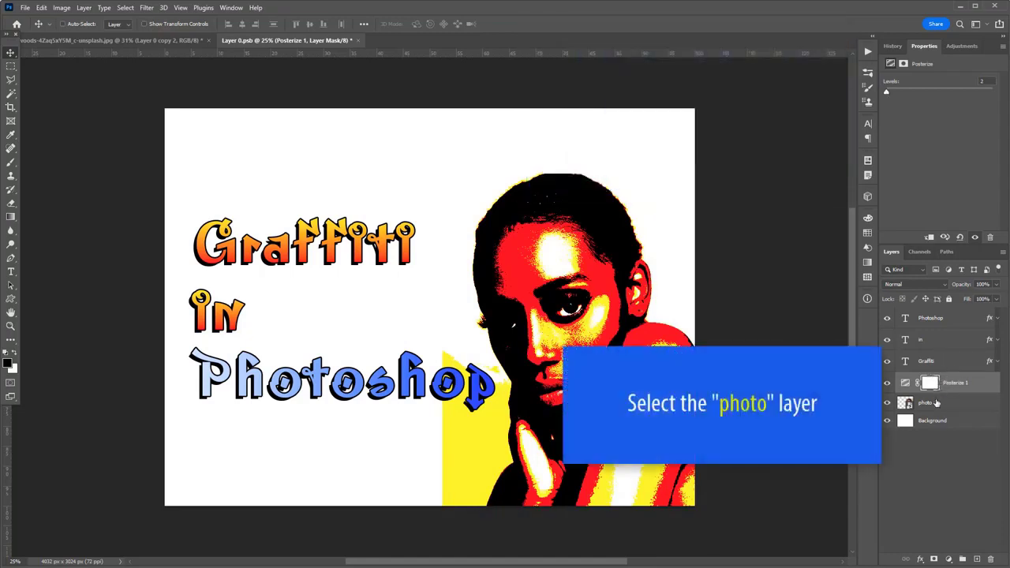
# - Apply Shadows/Highlights to the photo layer (Shadows 90, Midtone +100), then save and close Layer 0.psb
pyautogui.click(936, 403)
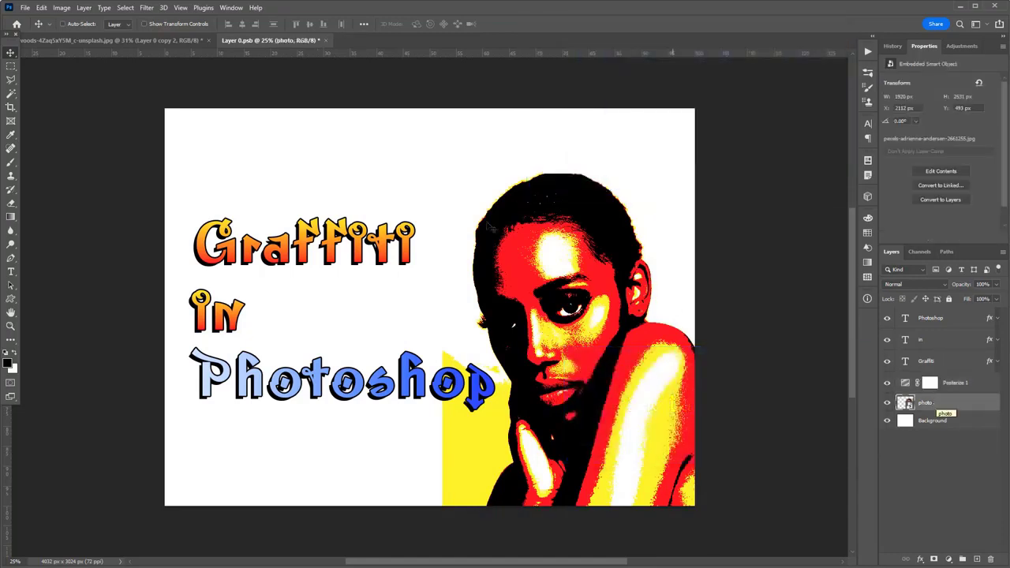
pyautogui.click(62, 7)
pyautogui.moveTo(77, 35)
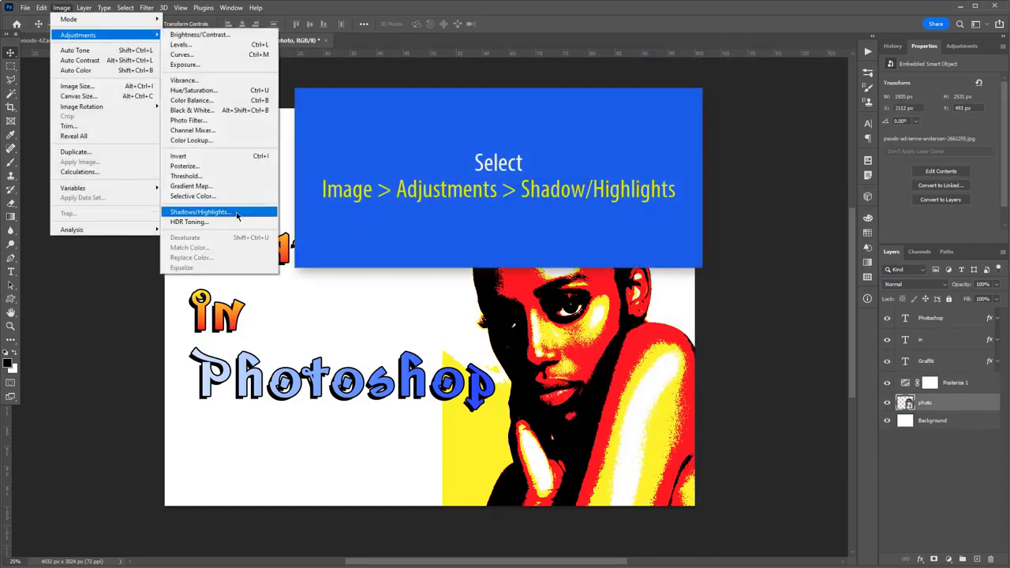
pyautogui.click(201, 212)
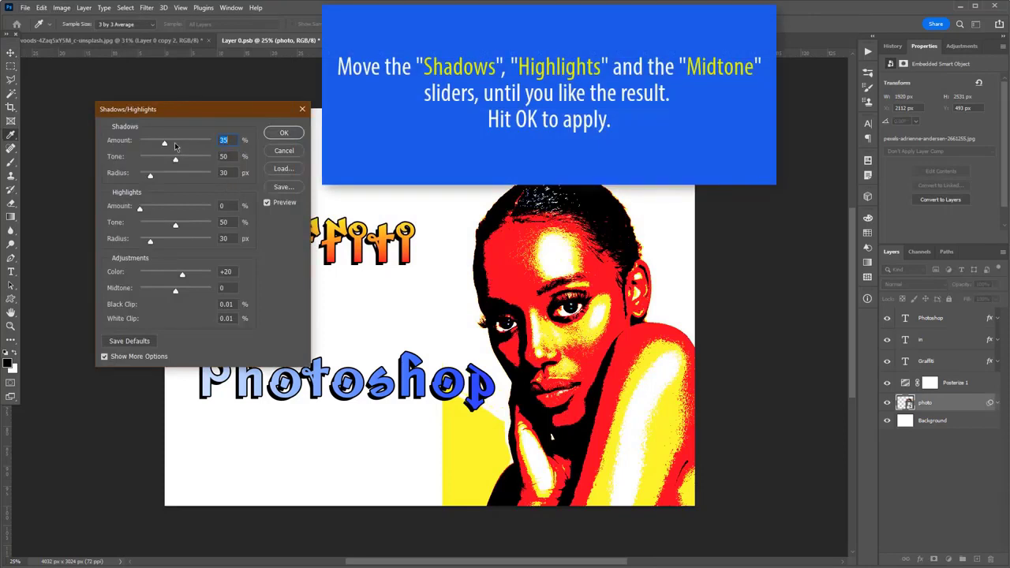
pyautogui.moveTo(175, 145); pyautogui.dragTo(203, 144)
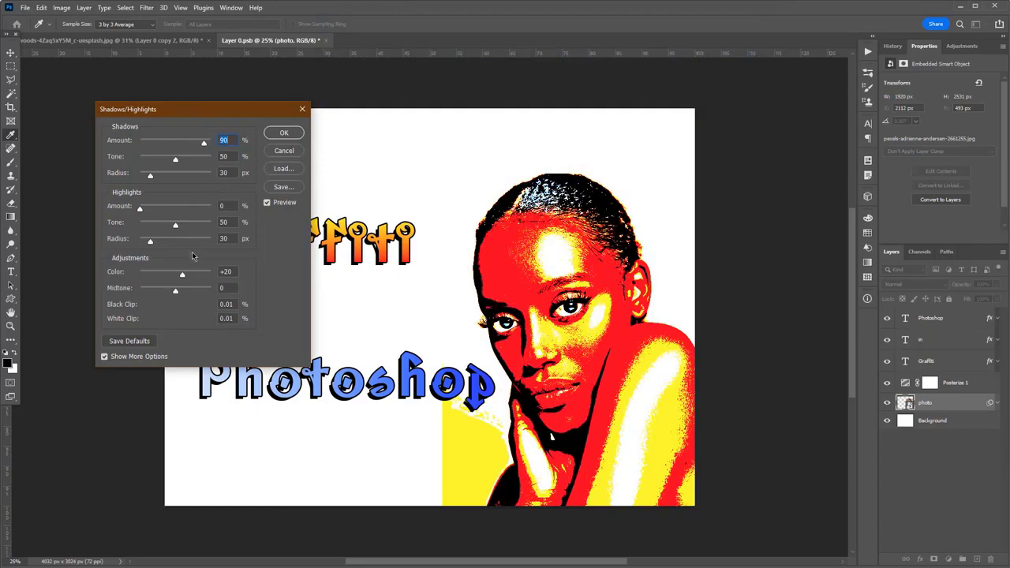
pyautogui.moveTo(184, 293); pyautogui.dragTo(225, 298)
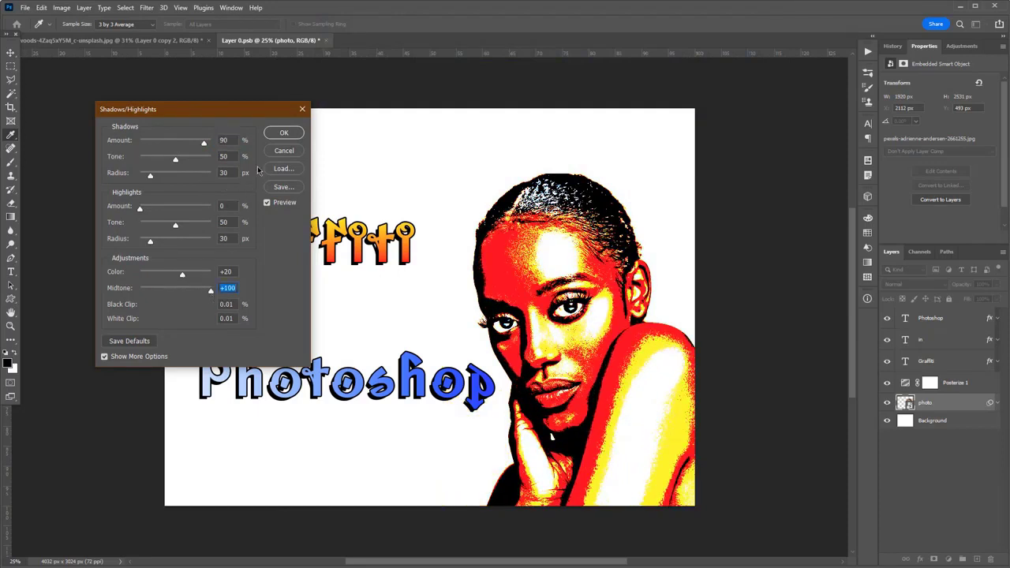
pyautogui.click(283, 132)
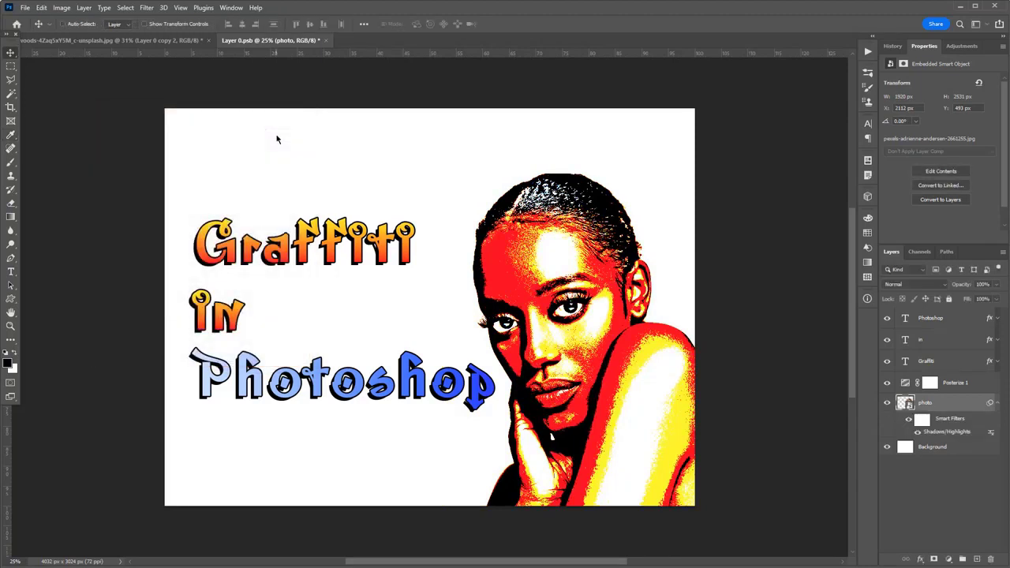
pyautogui.click(326, 40)
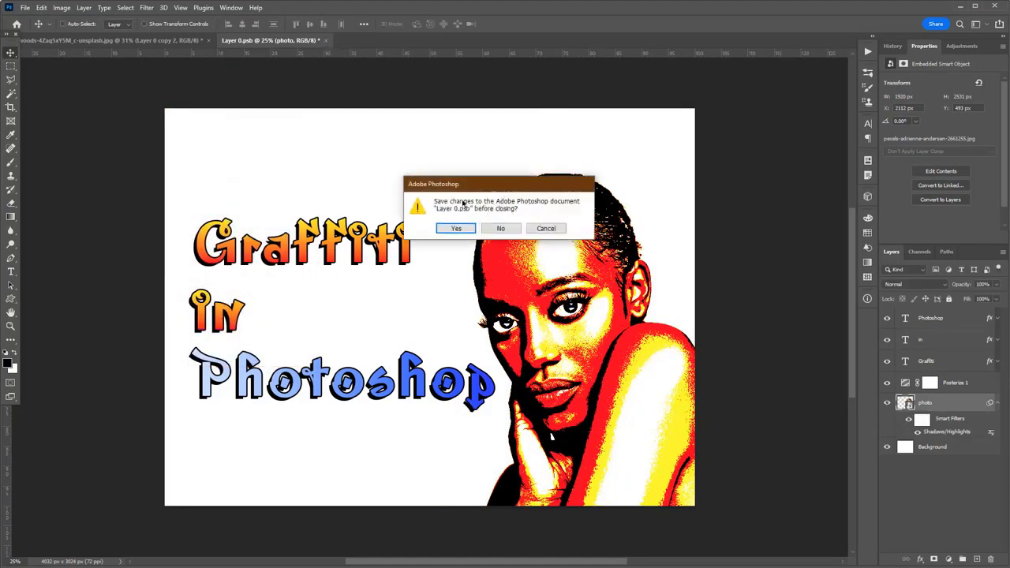
pyautogui.click(465, 229)
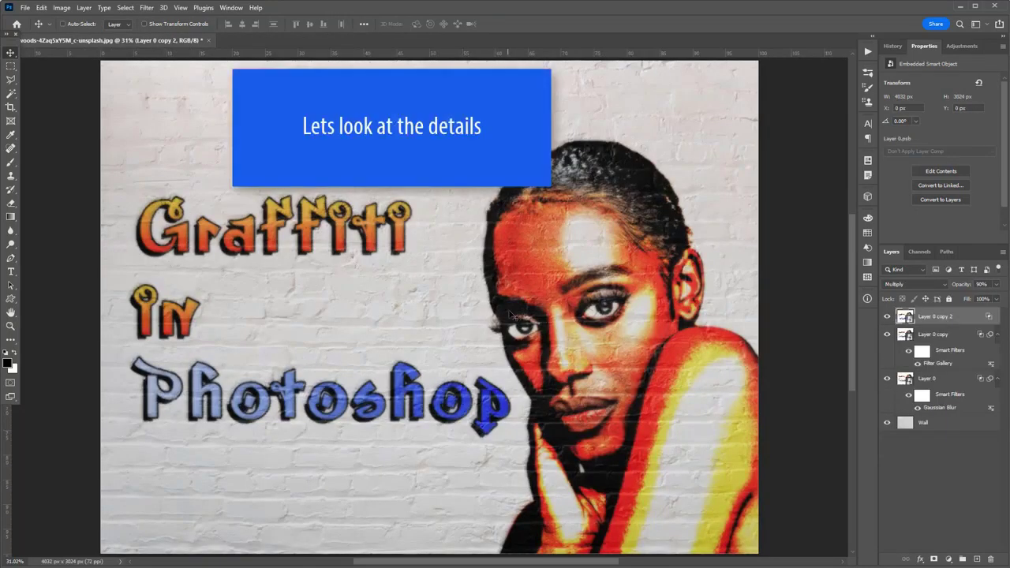
# - Zoom in to inspect the portrait on the bricks, zoom back out, and show the Actions panel
pyautogui.hotkey('ctrl', '+')
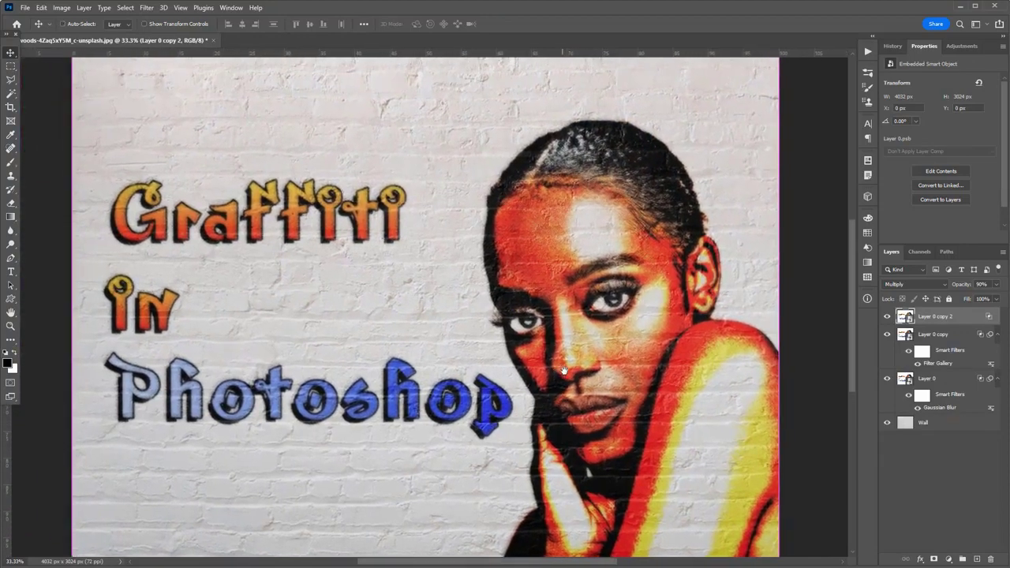
pyautogui.keyDown('ctrl'); pyautogui.click(567, 372); pyautogui.keyUp('ctrl')
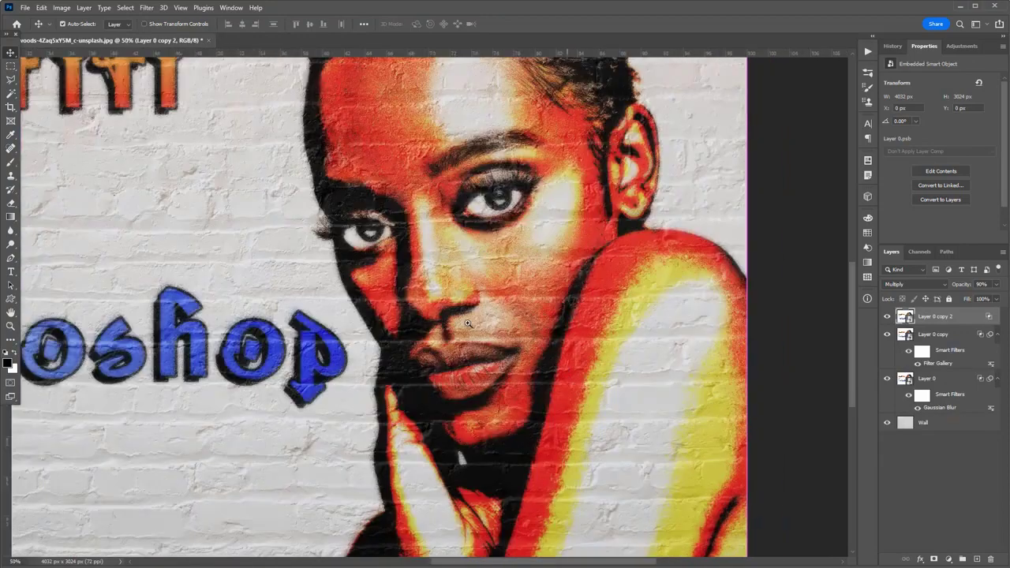
pyautogui.scroll(4, 567, 371)
pyautogui.hscroll(-5, 567, 371)
pyautogui.scroll(-3, 539, 372)
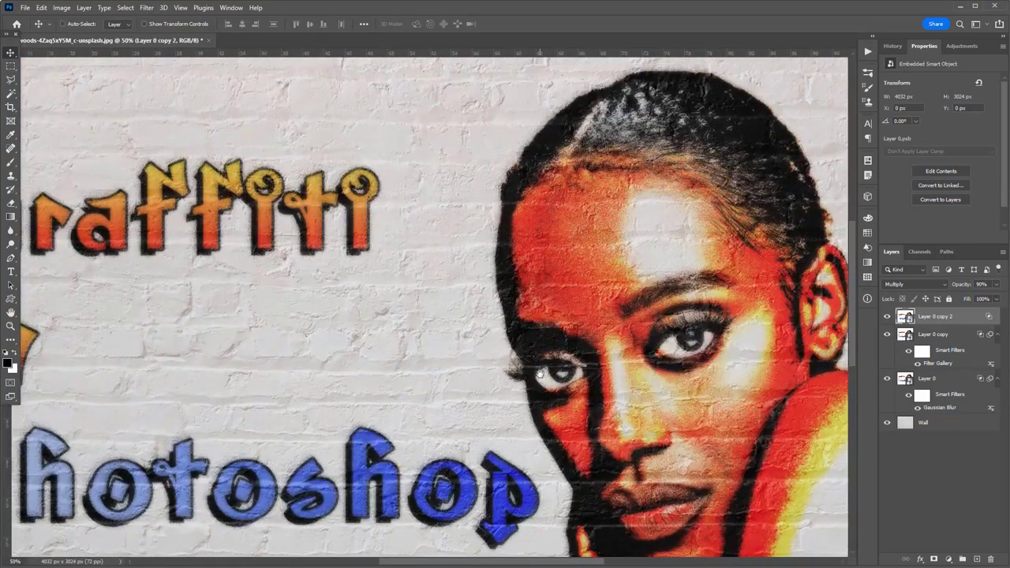
pyautogui.scroll(-3, 539, 313)
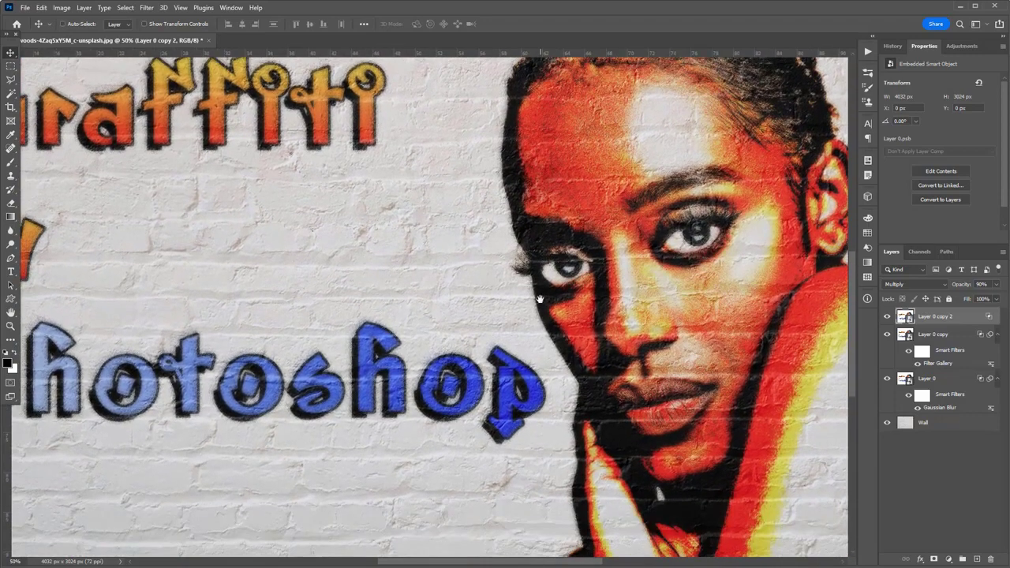
pyautogui.scroll(2, 521, 328)
pyautogui.hscroll(-2, 521, 327)
pyautogui.keyDown('alt'); pyautogui.click(503, 340); pyautogui.keyUp('alt')
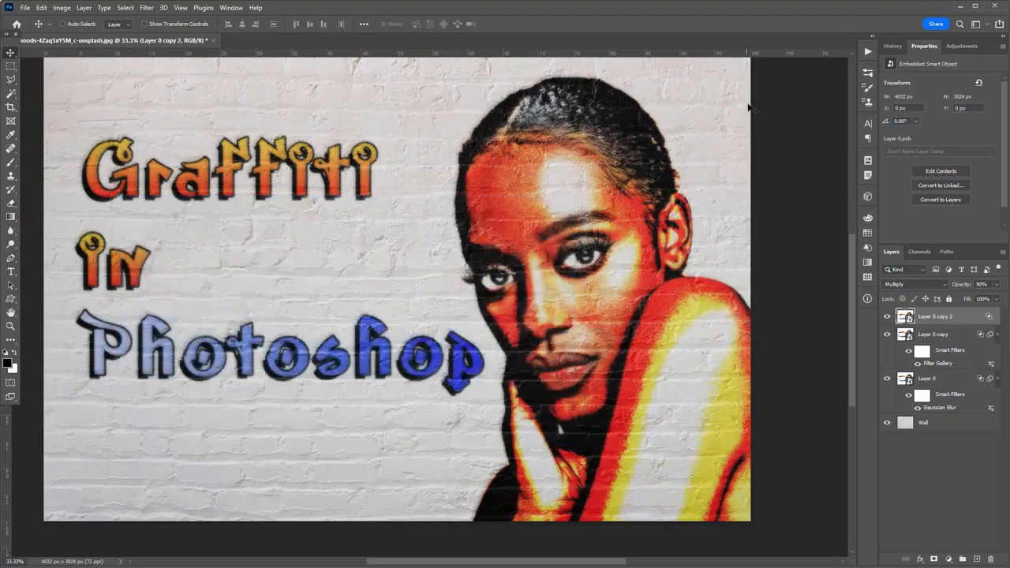
pyautogui.click(868, 51)
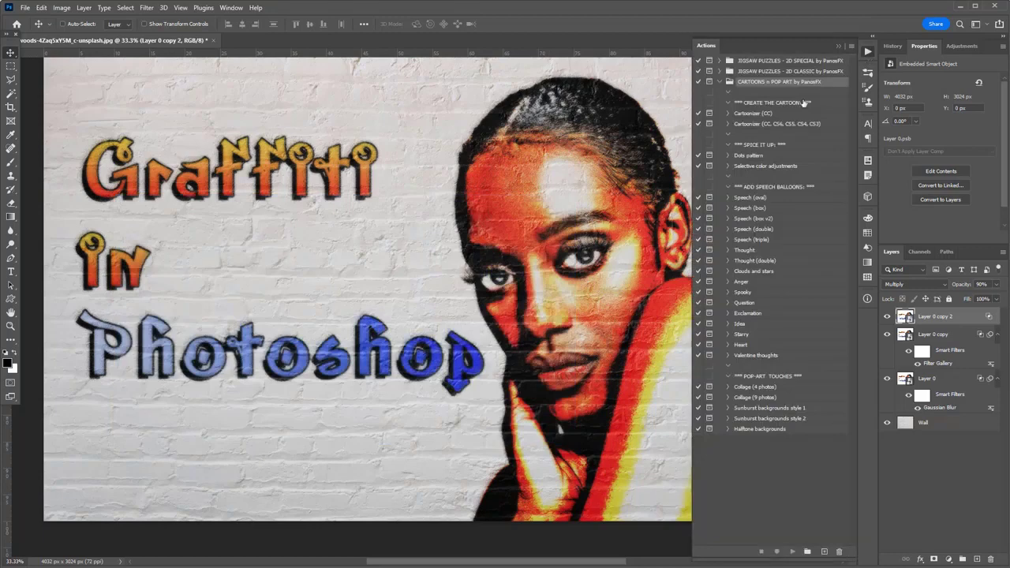
# - Select the speech balloon actions and open the Layer 0 copy 2 smart object's contents
pyautogui.click(765, 190)
pyautogui.keyDown('shift'); pyautogui.click(758, 356); pyautogui.keyUp('shift')
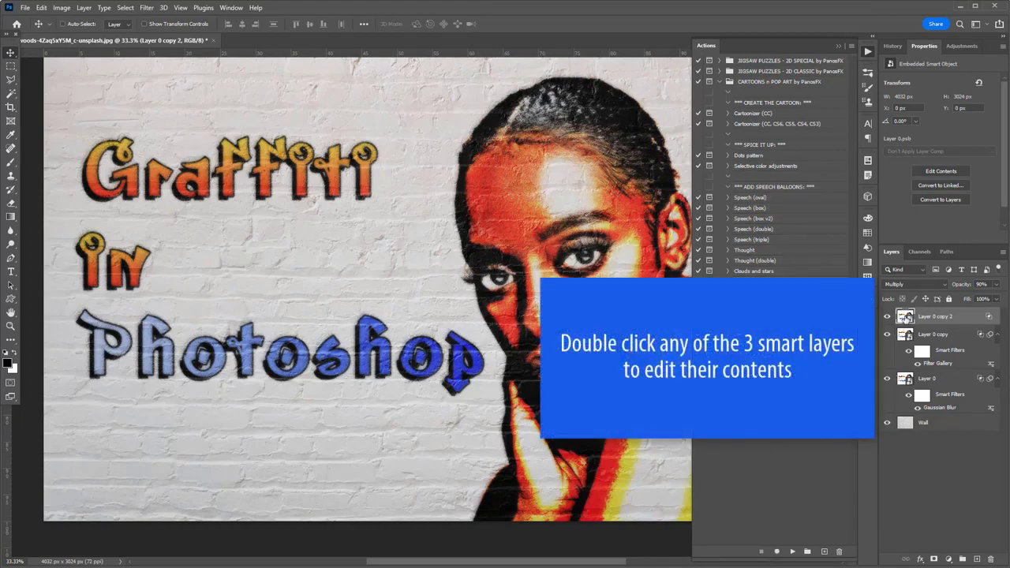
pyautogui.doubleClick(905, 318)
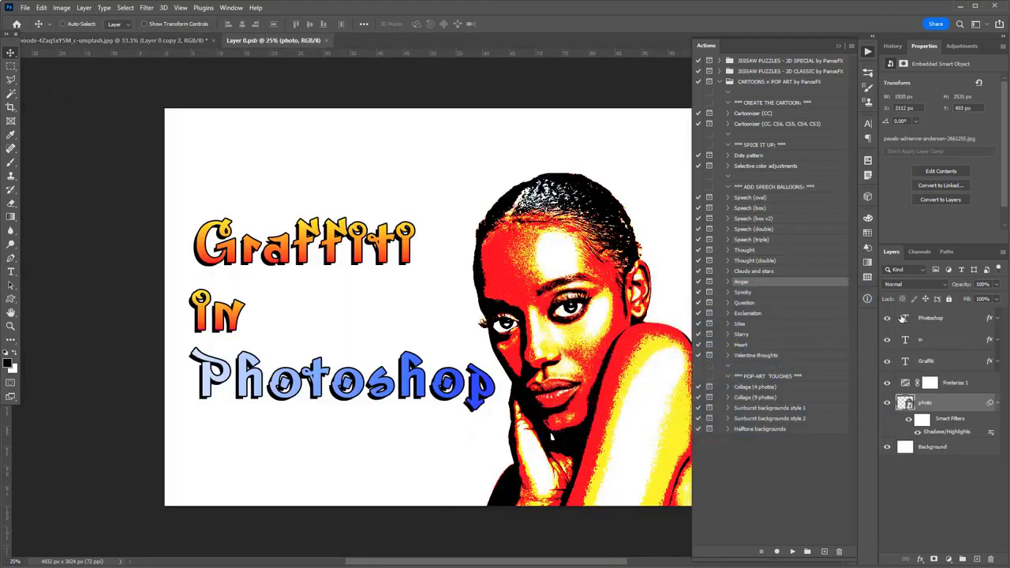
# - Run the Clouds and stars balloon action with the top text layer active
pyautogui.click(757, 273)
pyautogui.hotkey('alt', ',')
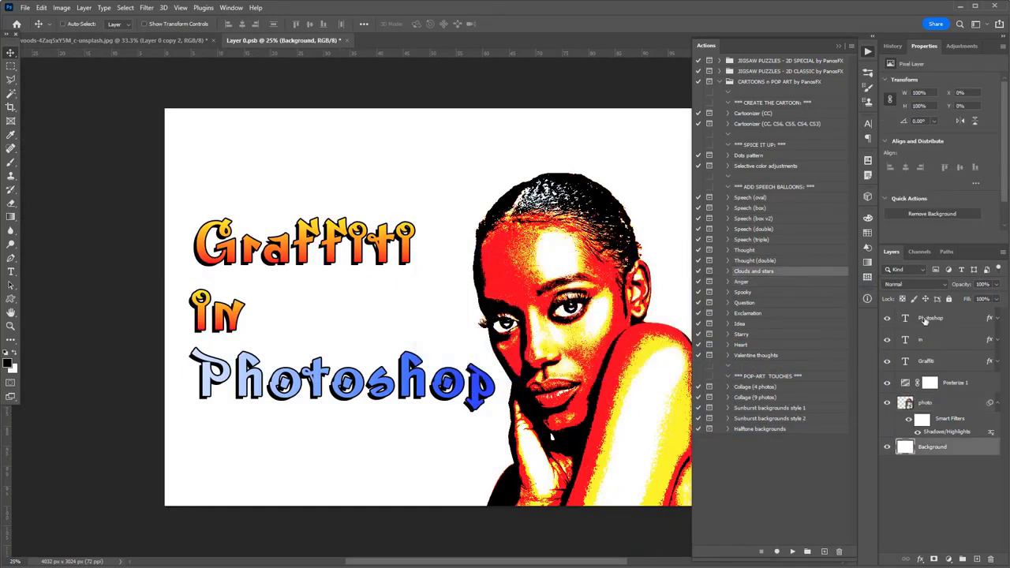
pyautogui.hotkey('alt', '.')
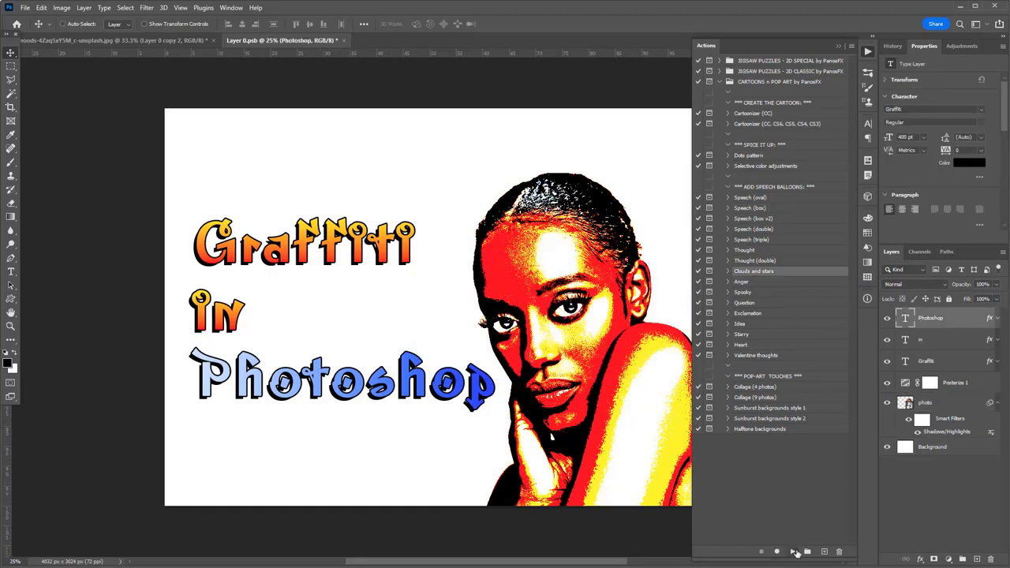
pyautogui.click(794, 552)
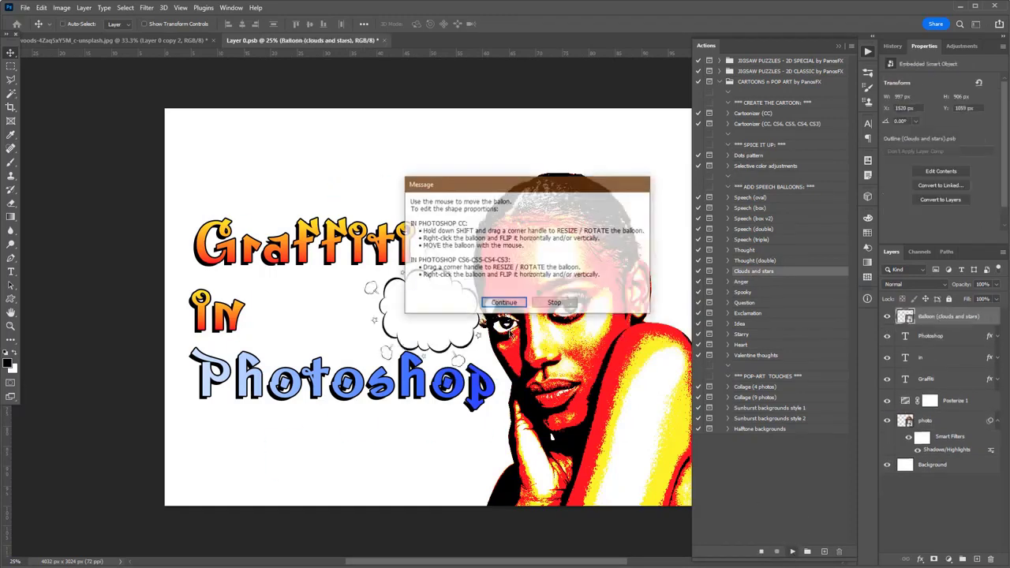
# - Enlarge the cloud balloon and position it around the word Graffiti
pyautogui.click(502, 303)
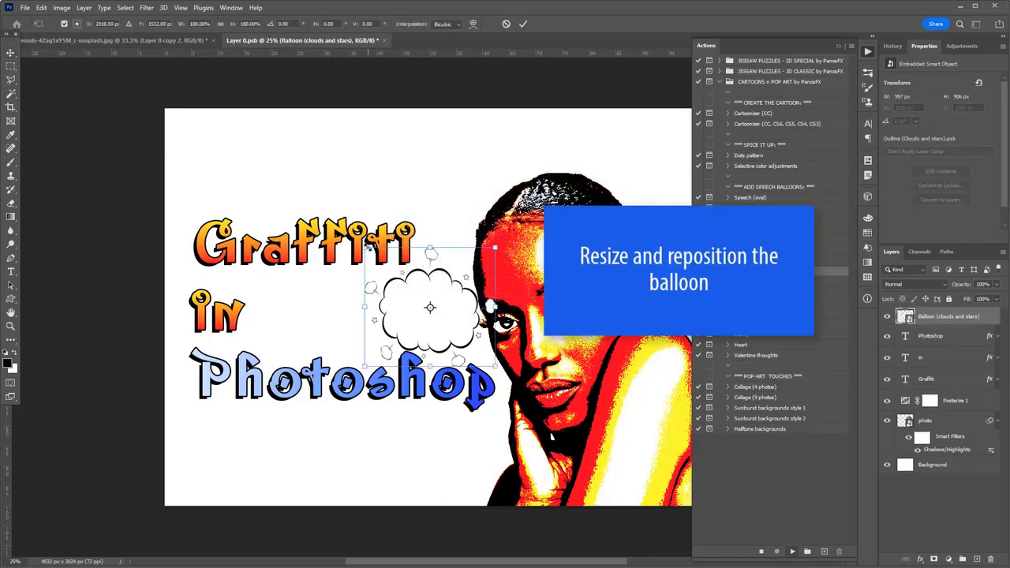
pyautogui.moveTo(366, 248); pyautogui.dragTo(293, 201)
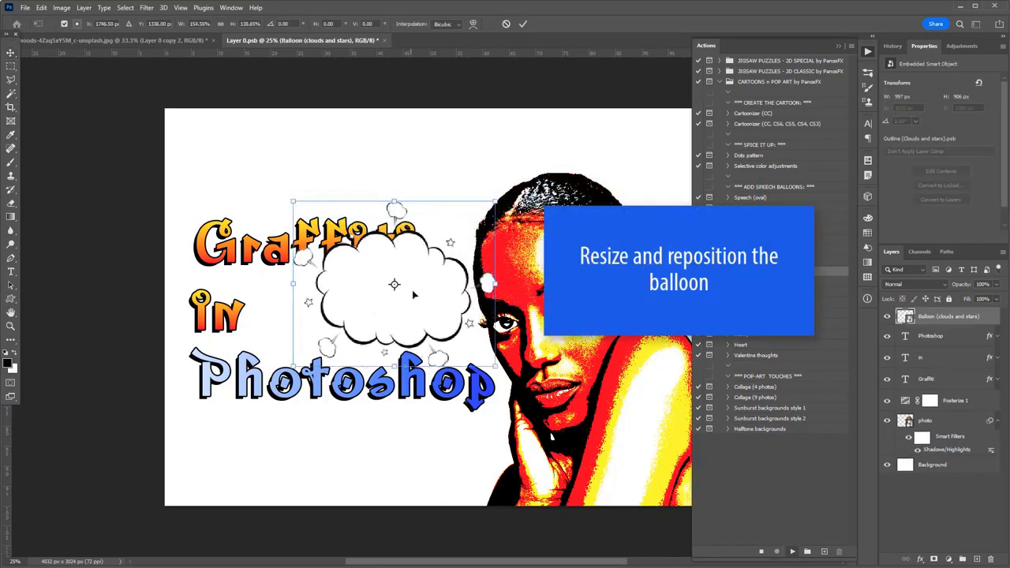
pyautogui.moveTo(414, 295); pyautogui.dragTo(387, 251)
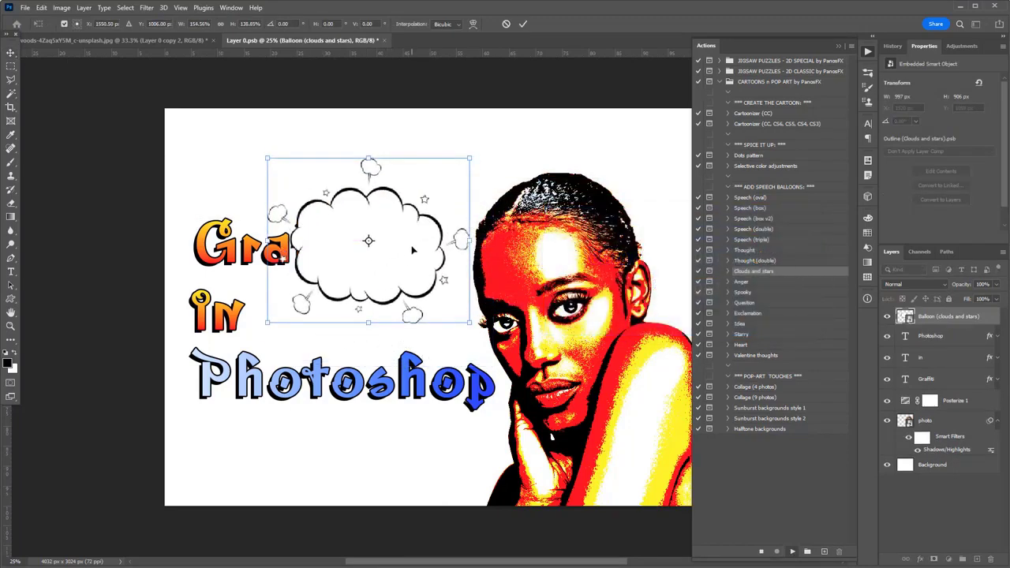
pyautogui.press('Return')
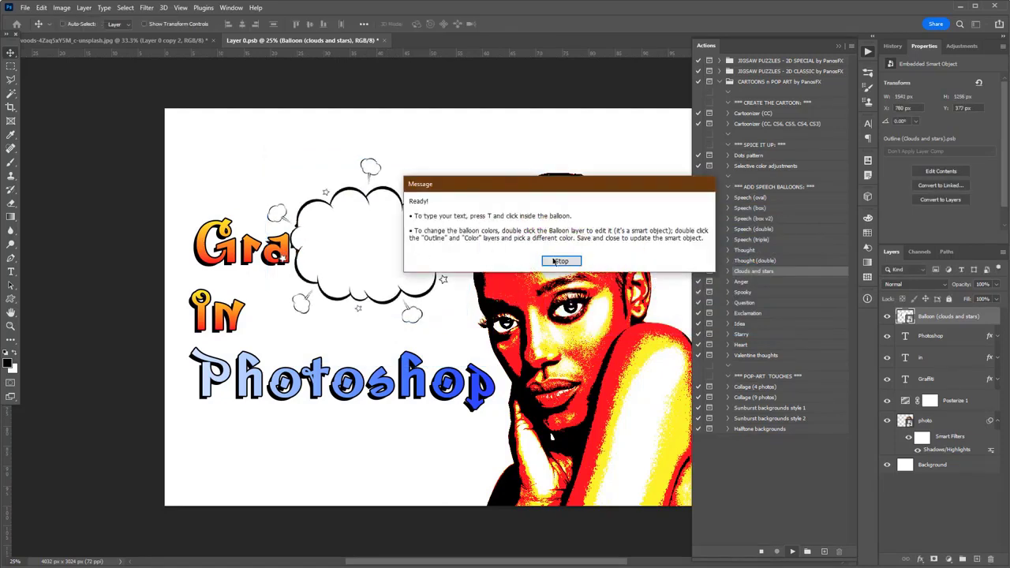
# - Stop the action and move the balloon layer below the three text layers
pyautogui.click(560, 262)
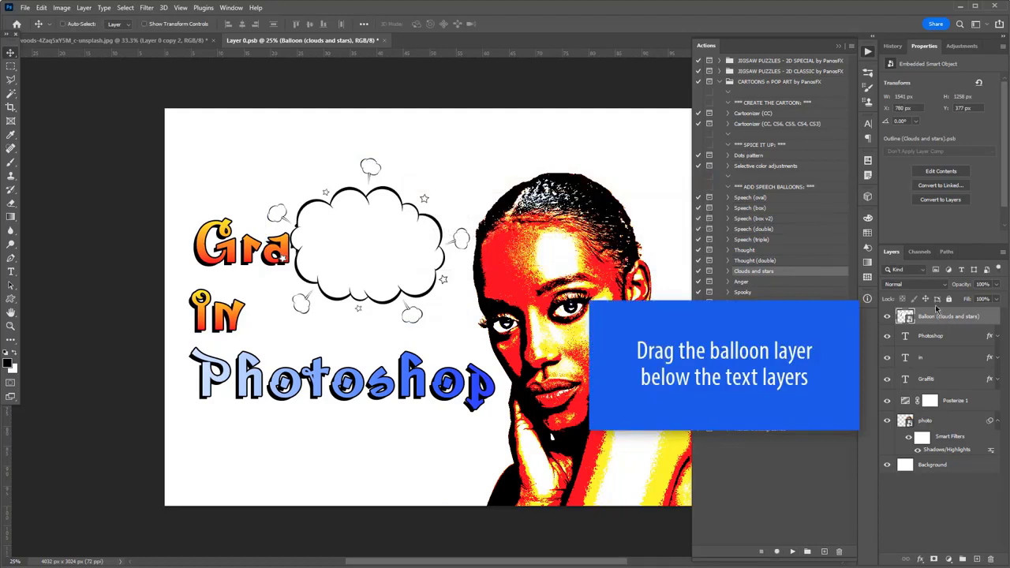
pyautogui.moveTo(939, 315); pyautogui.dragTo(941, 385)
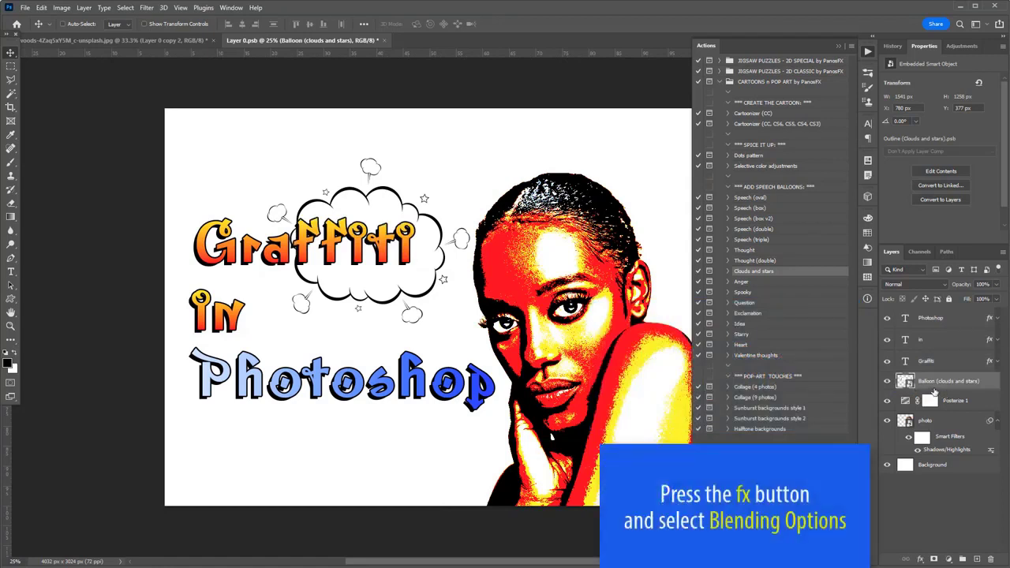
# - Set the balloon layer's blend mode to Multiply in Blending Options
pyautogui.click(922, 559)
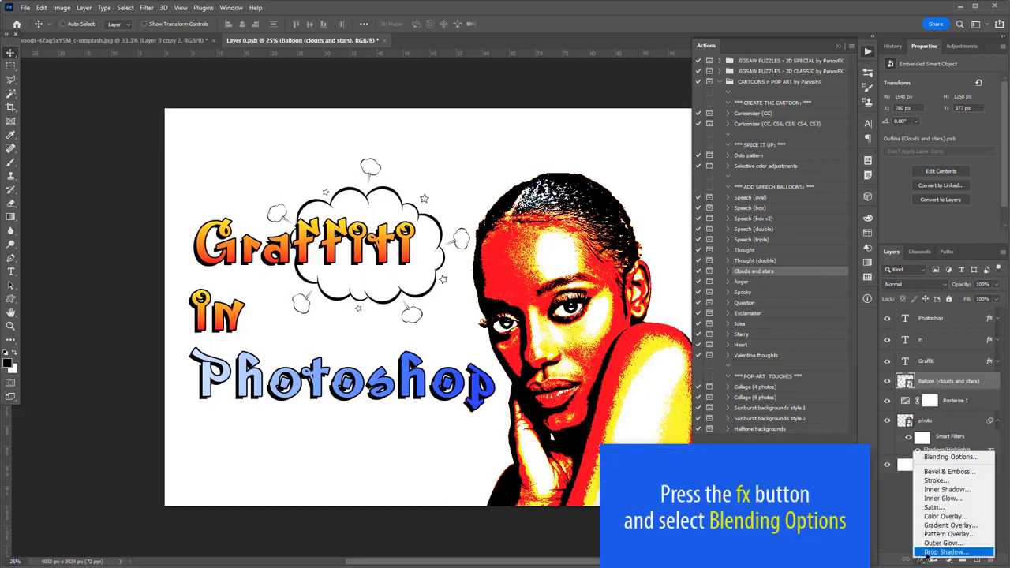
pyautogui.click(935, 459)
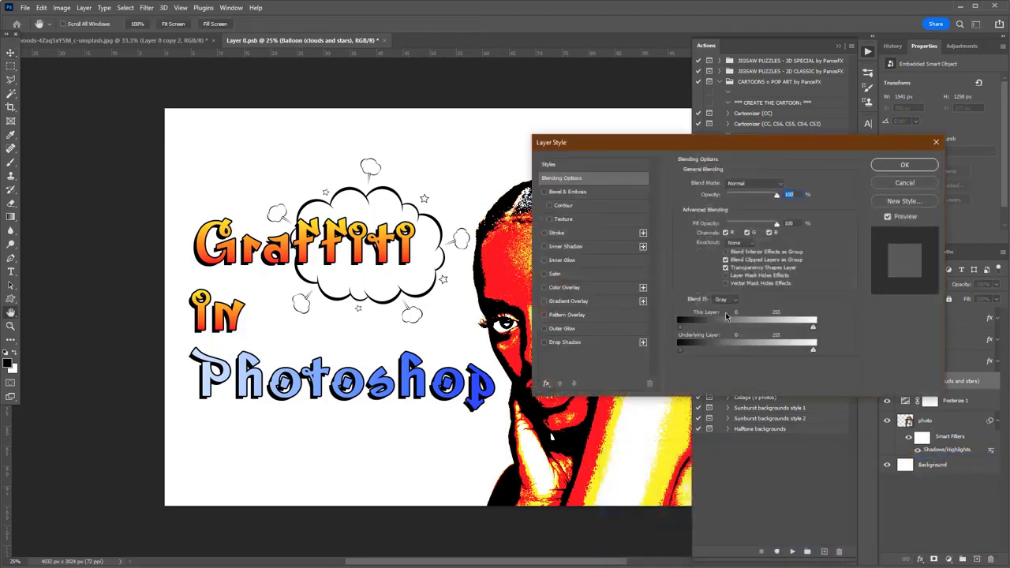
pyautogui.click(742, 185)
pyautogui.click(744, 226)
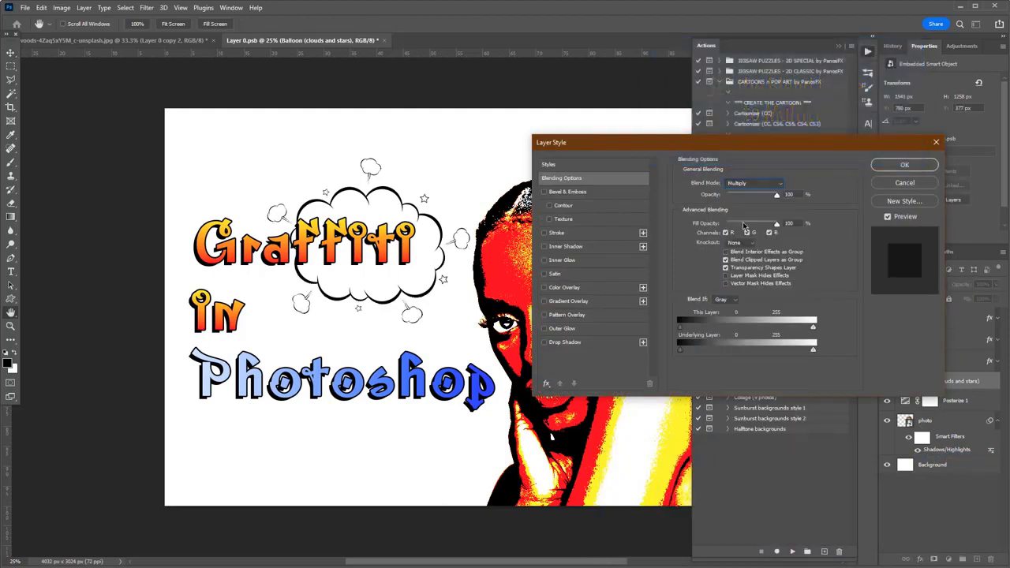
# - Add a cyan #01ccff Color Overlay to the balloon and nudge it slightly left
pyautogui.click(585, 289)
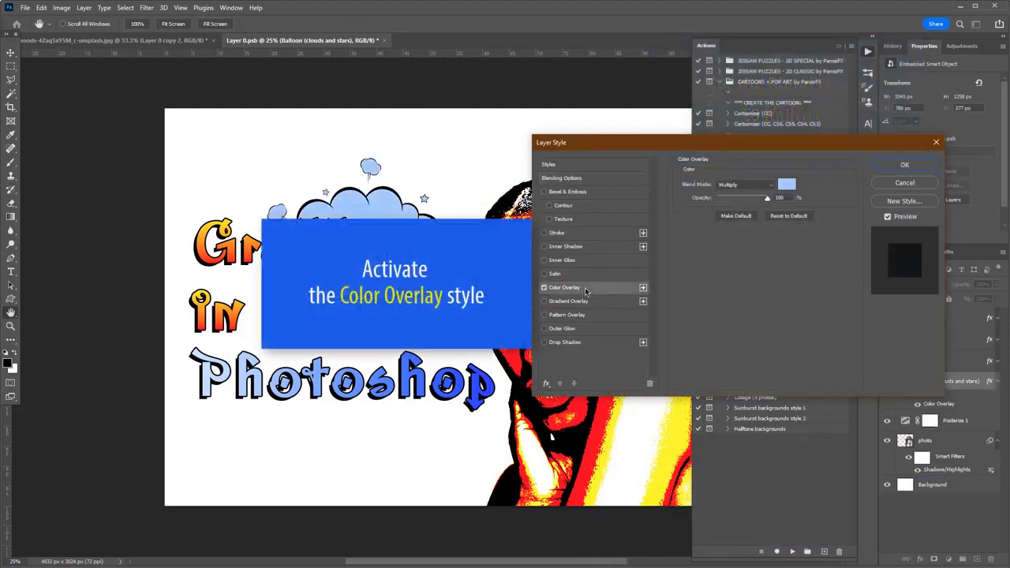
pyautogui.click(786, 187)
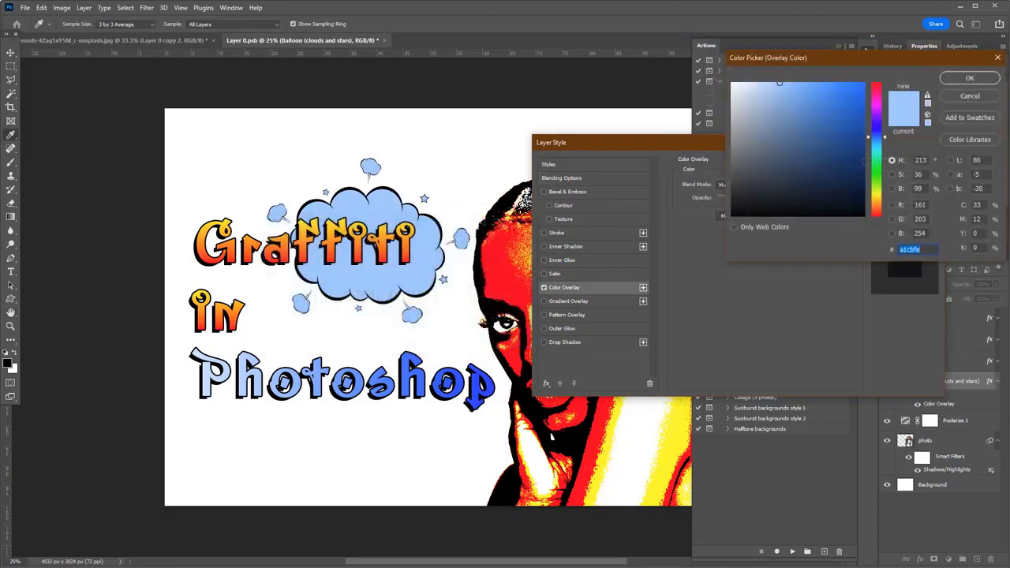
pyautogui.moveTo(780, 82); pyautogui.dragTo(866, 82)
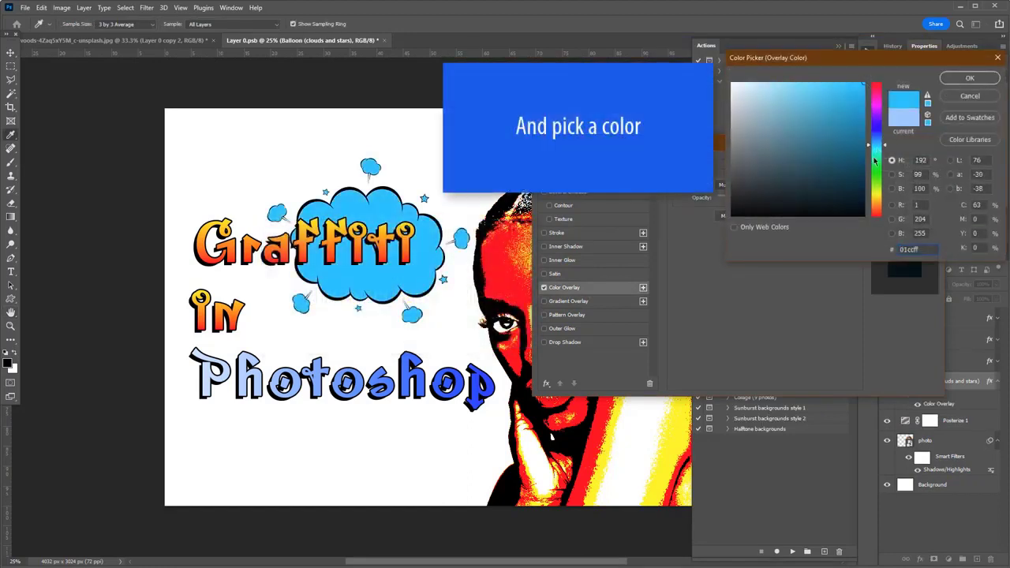
pyautogui.click(952, 80)
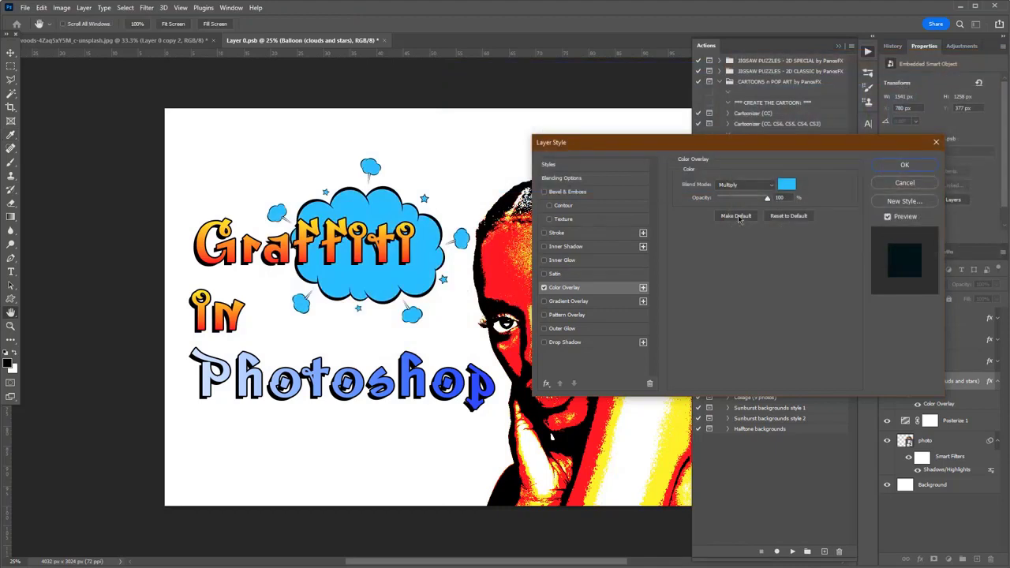
pyautogui.click(904, 165)
pyautogui.moveTo(426, 278); pyautogui.dragTo(409, 276)
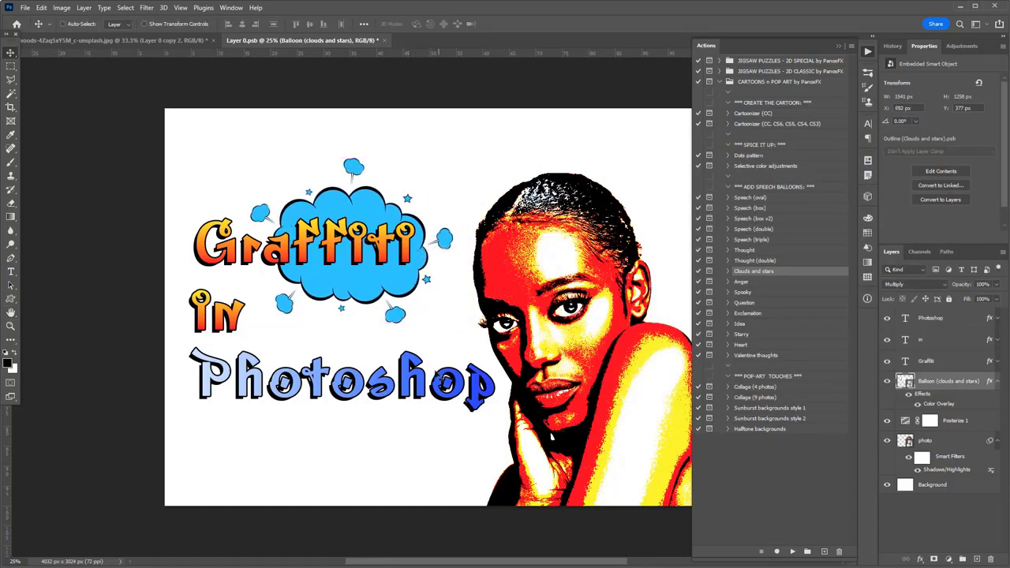
# - Save and close Layer 0.psb, then zoom in on the balloon in the composite
pyautogui.click(385, 41)
pyautogui.click(459, 228)
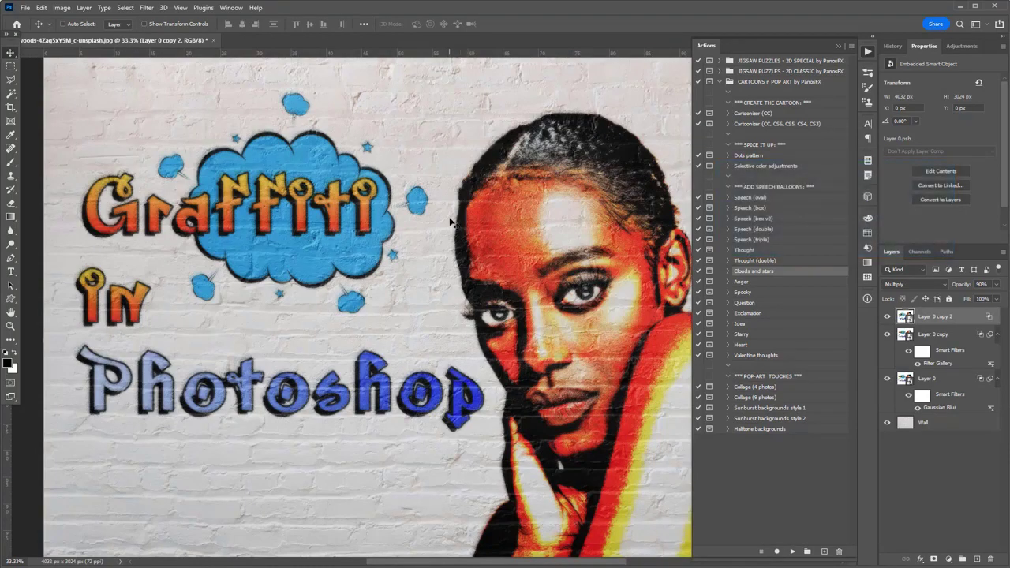
pyautogui.click(422, 213)
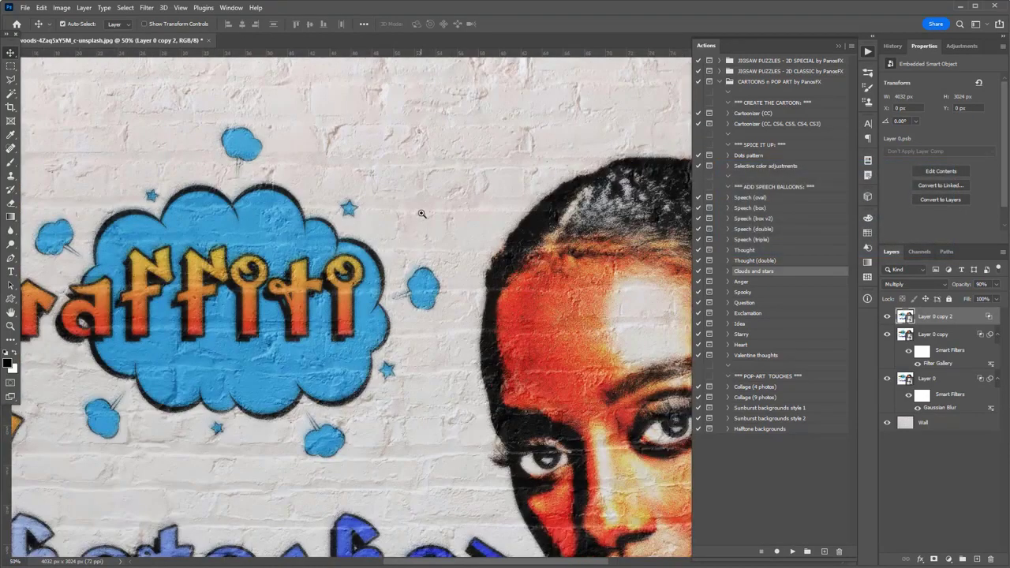
pyautogui.moveTo(427, 307); pyautogui.dragTo(536, 236)
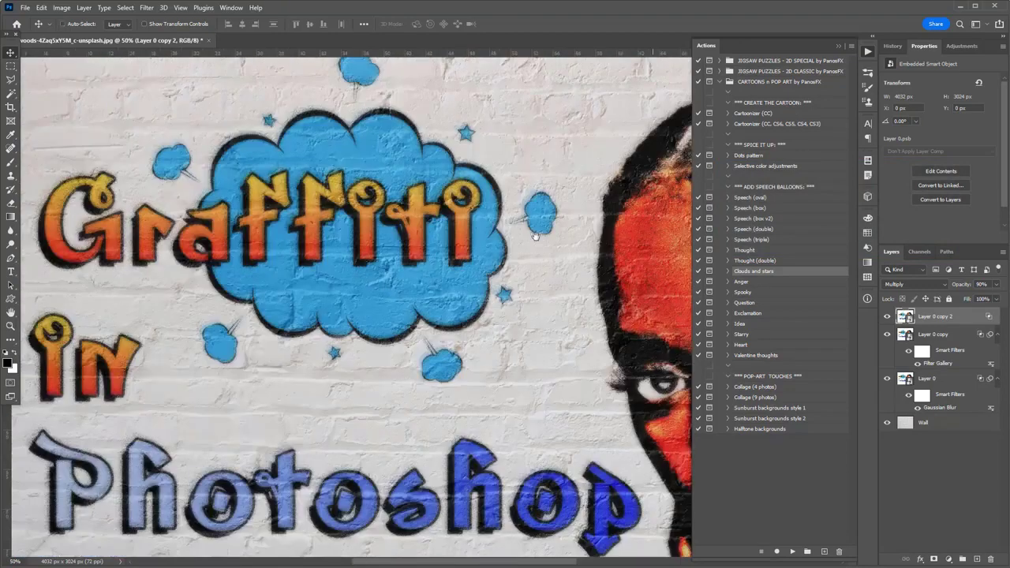
# - Inspect the Graffiti lettering at 100%, then zoom back out to 50%
pyautogui.click(374, 242)
pyautogui.click(387, 244)
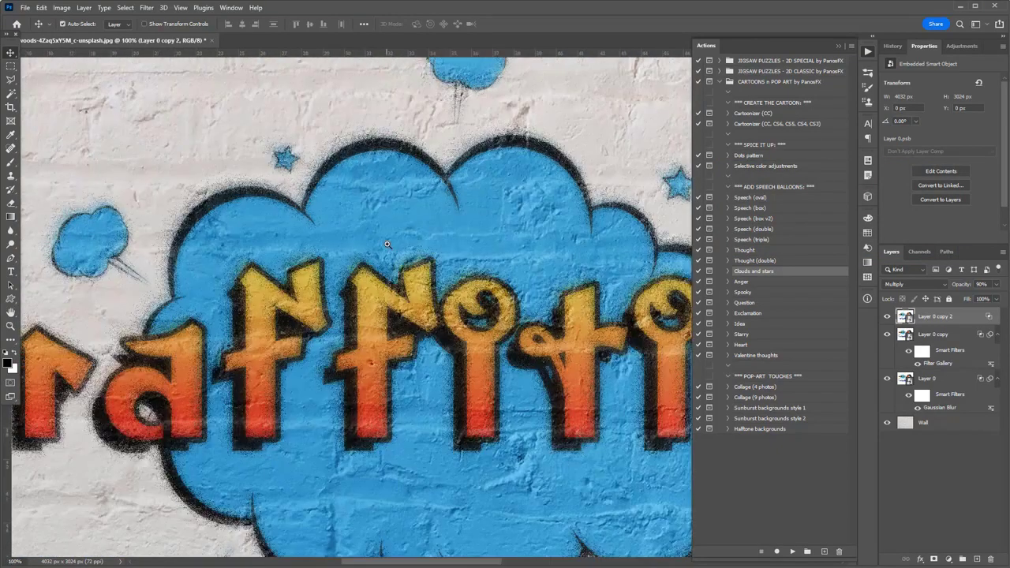
pyautogui.moveTo(443, 293); pyautogui.dragTo(339, 252)
pyautogui.keyDown('alt'); pyautogui.click(436, 280); pyautogui.keyUp('alt')
pyautogui.keyDown('alt'); pyautogui.click(436, 280); pyautogui.keyUp('alt')
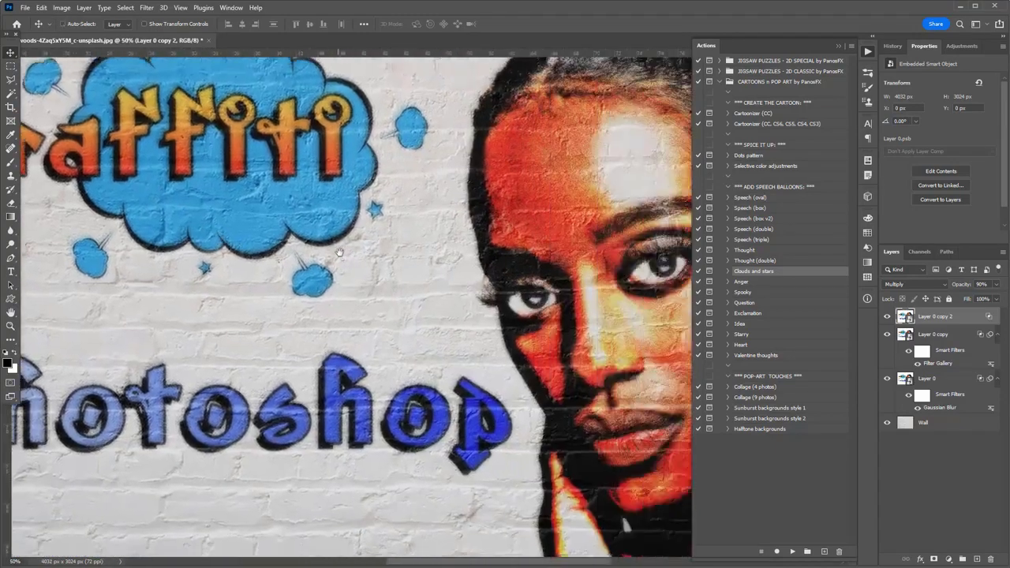
# - Close the Actions panel, hide all panels and zoom out to view the whole artwork
pyautogui.click(839, 45)
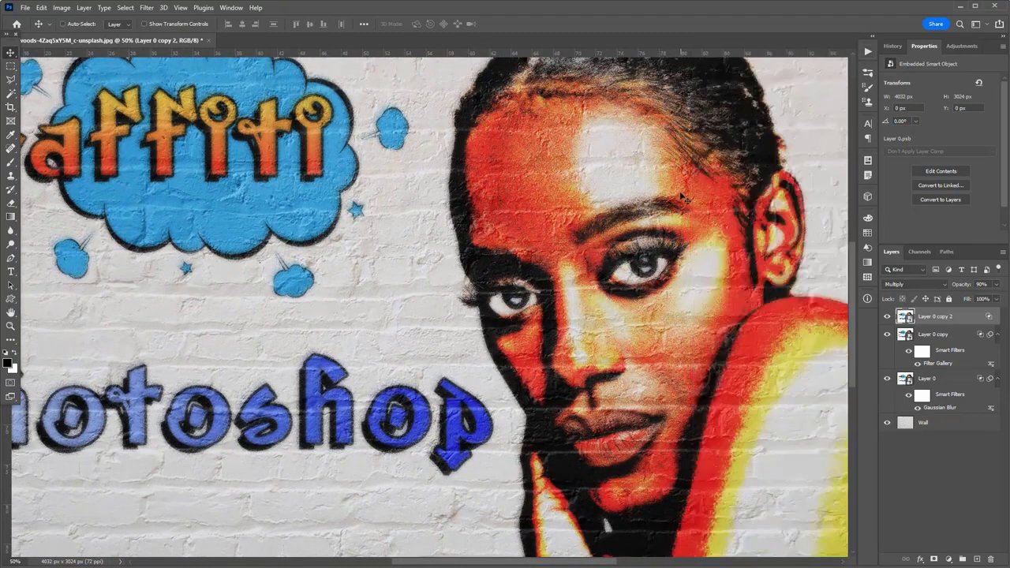
pyautogui.press('Tab')
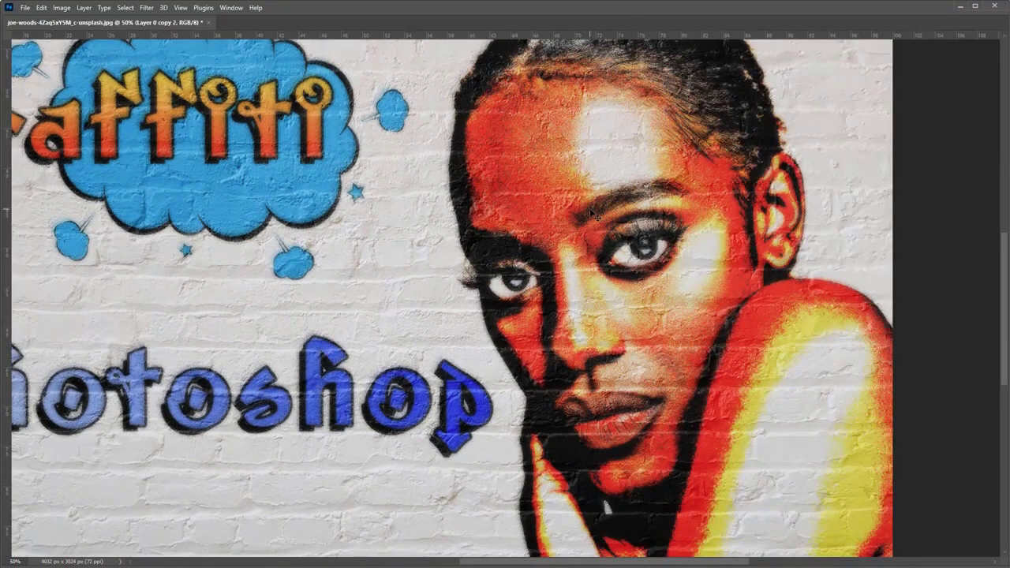
pyautogui.moveTo(588, 207); pyautogui.dragTo(623, 221)
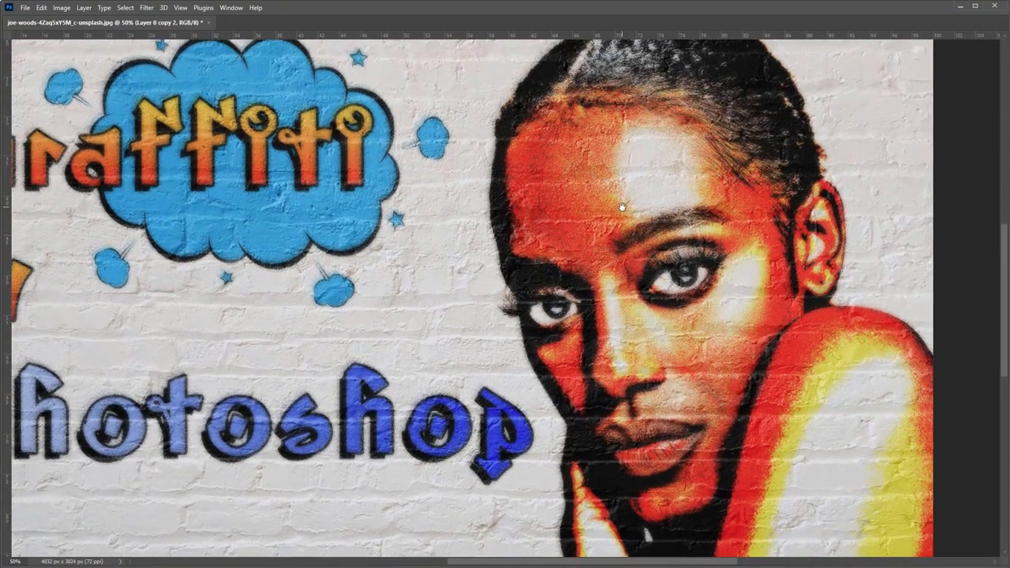
pyautogui.hotkey('ctrl', '-')
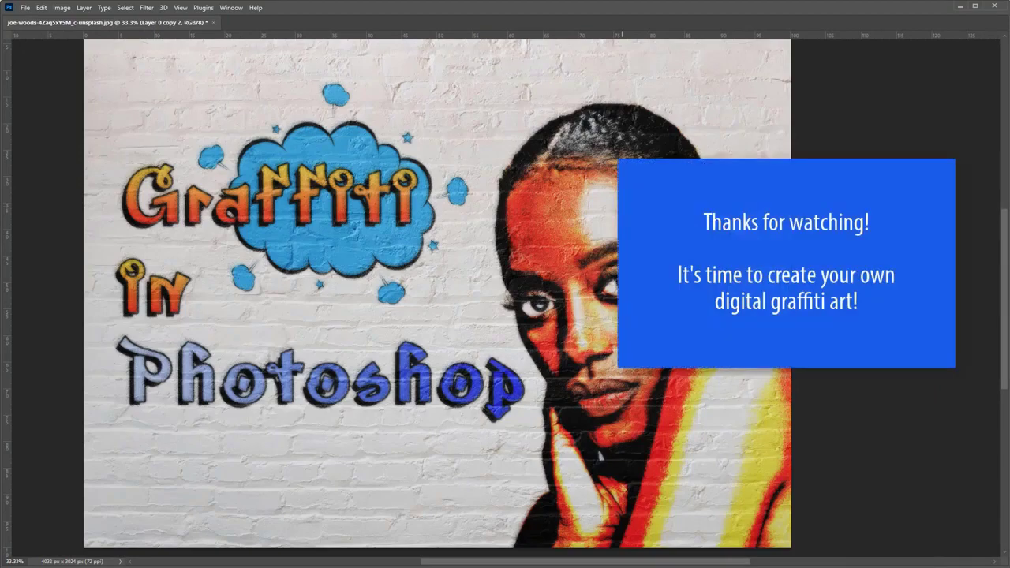